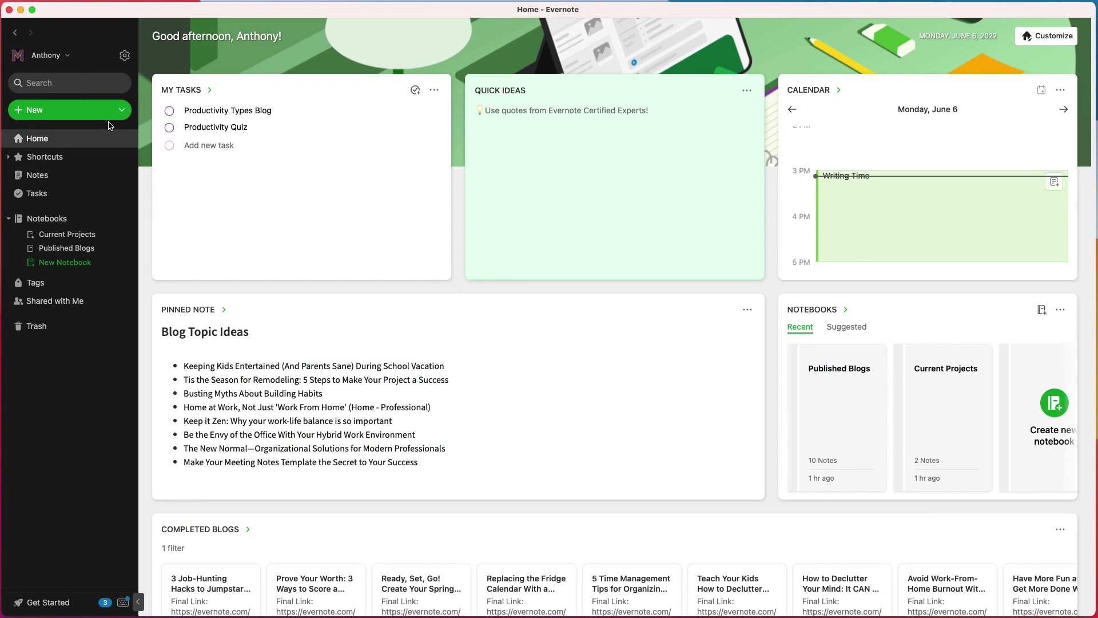
Create a new note titled 'Start, Finish, Repeat: Introducing Recurring Tasks'
left_click(99, 110)
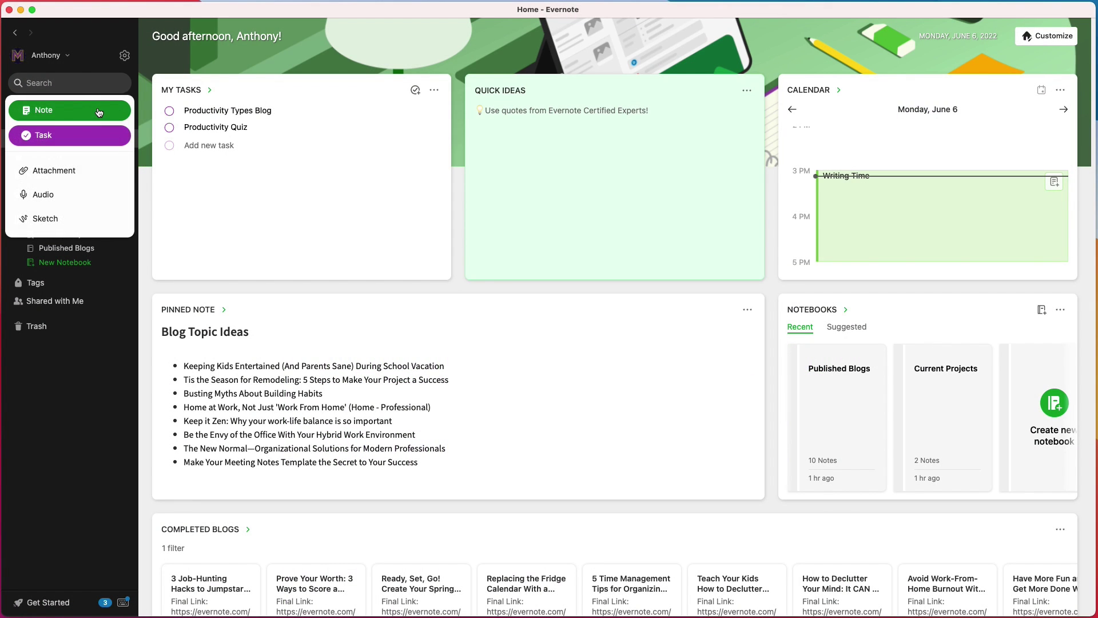
left_click(100, 111)
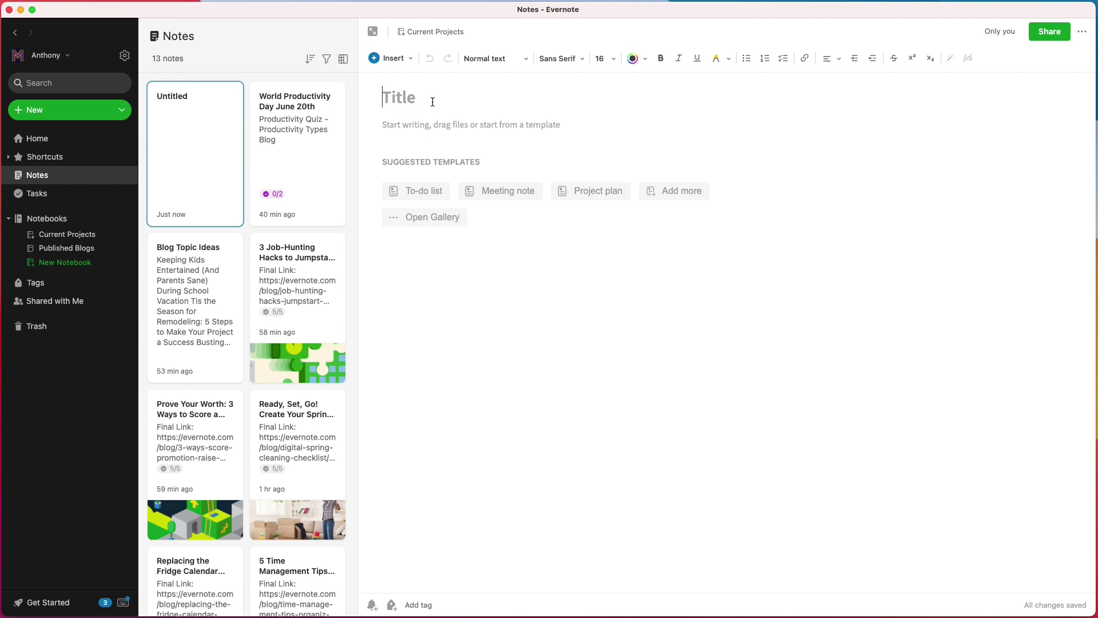
type("Start, Finish, Repeat: Introducing Recurring Tasks")
key("Return")
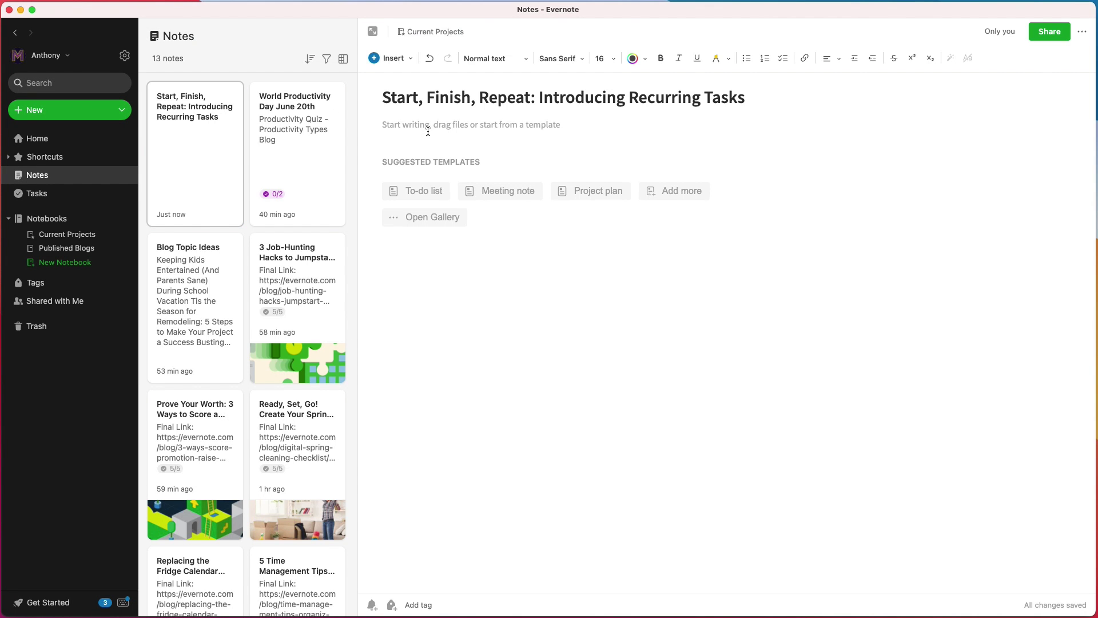
Add bullets 'How it works', 'Keep projects on track' and 'use cases?' to the note body
key("super+shift+u")
type("How it w")
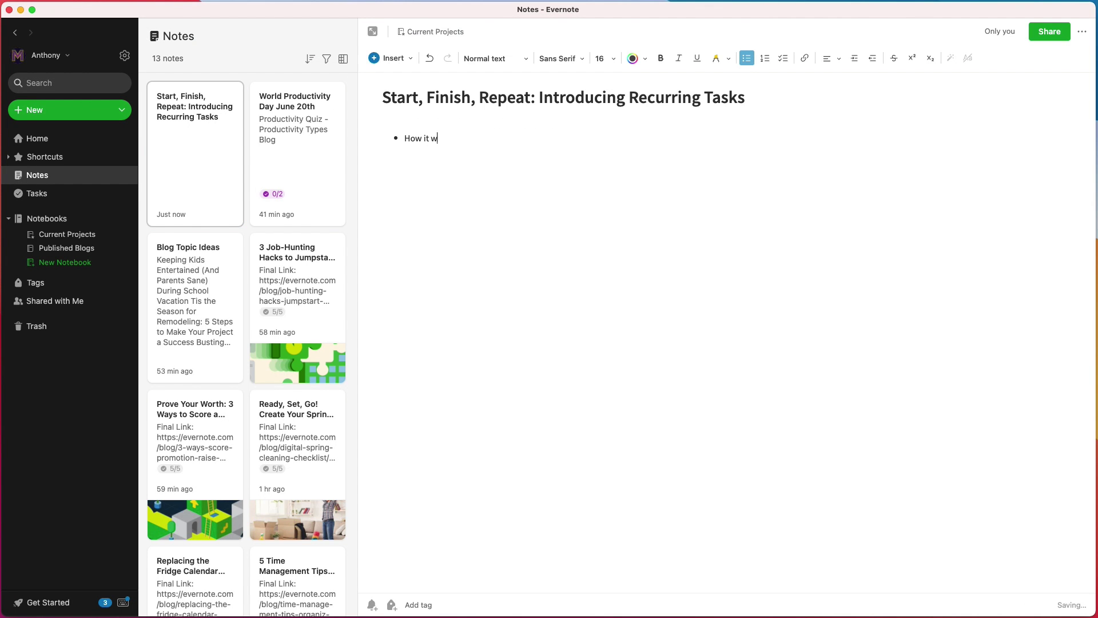
type("orks Keep projects on track")
key("Return")
type("use cases?")
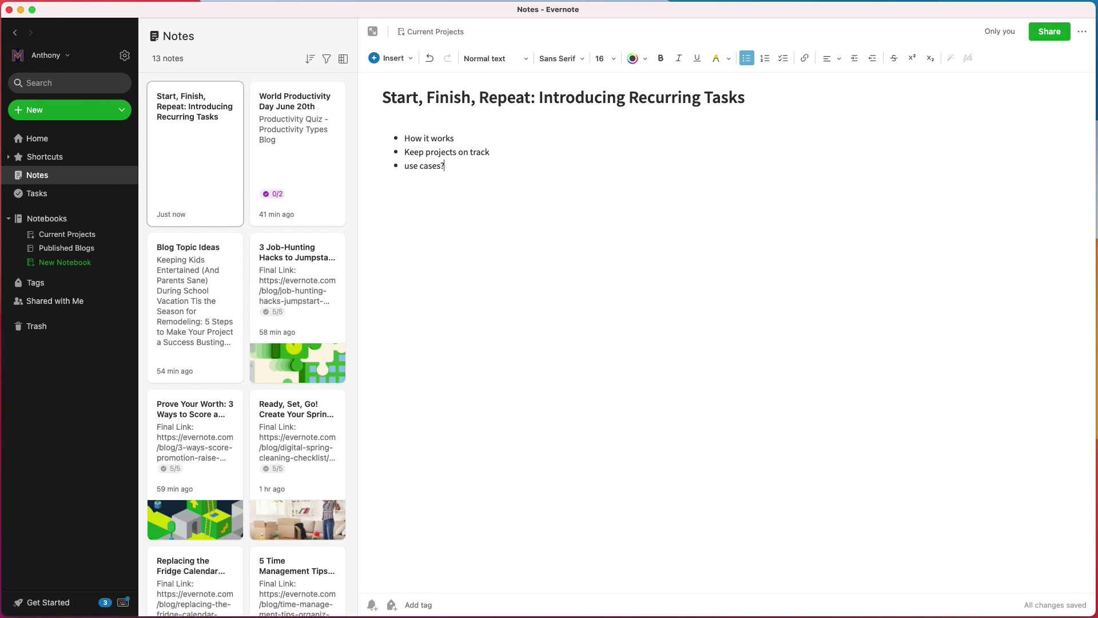
left_click(383, 120)
left_click(403, 59)
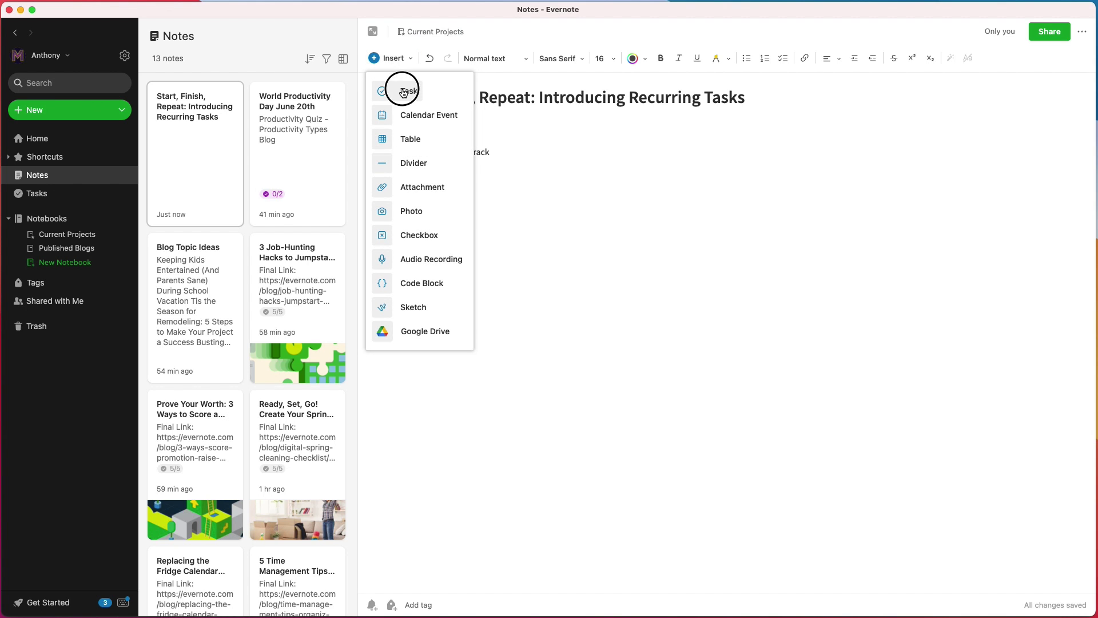
Insert an 'Outline' task due June 10 at 10:00 AM
left_click(404, 92)
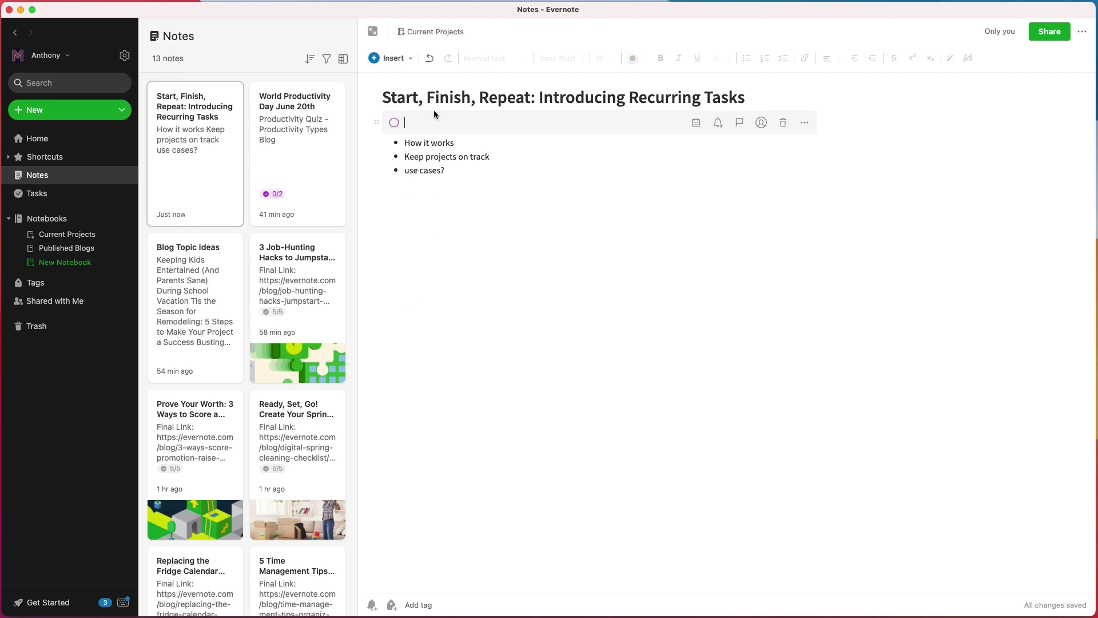
type("Outline")
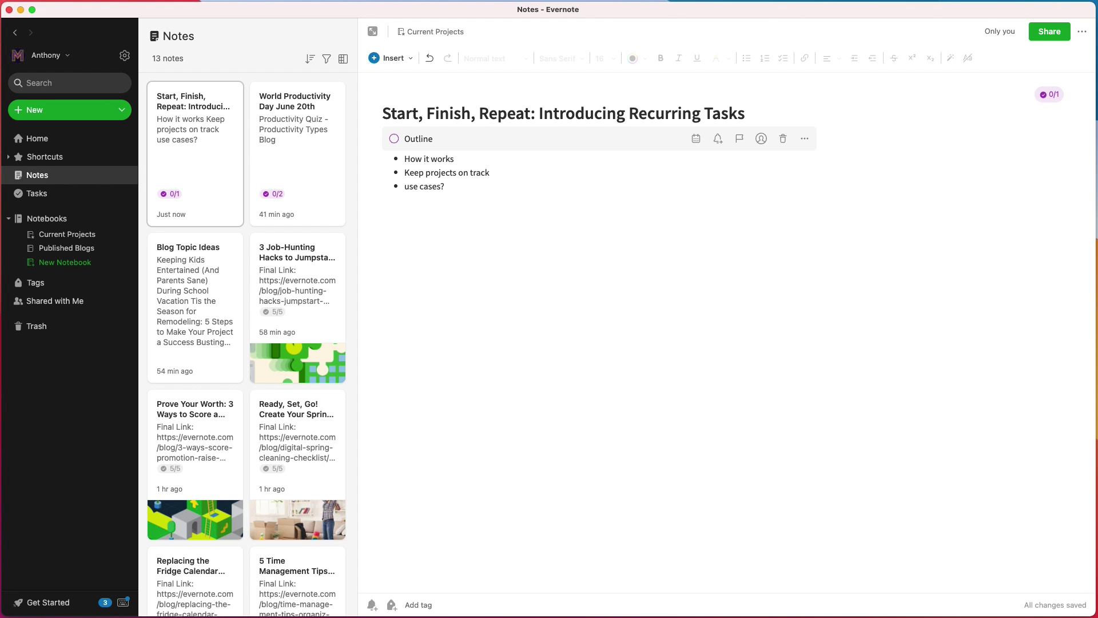
left_click(697, 140)
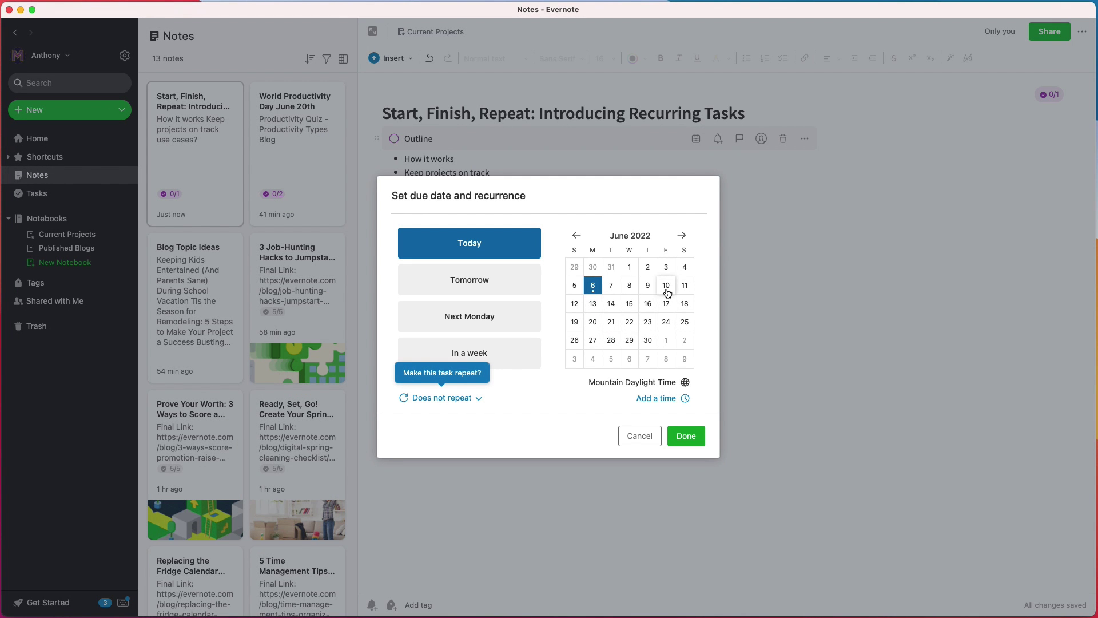
left_click(666, 286)
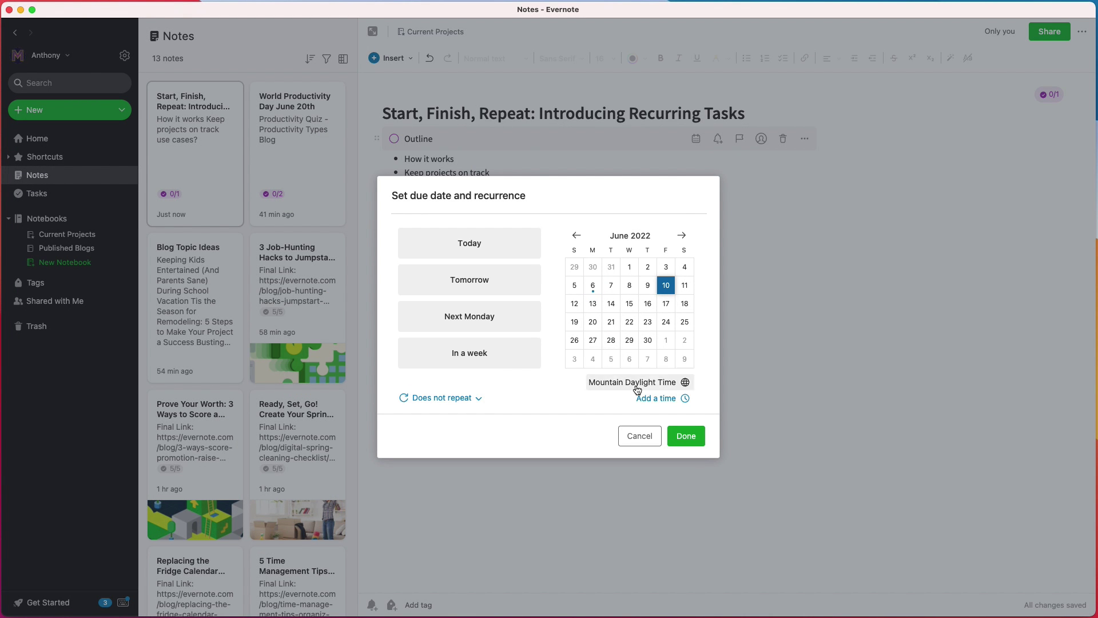
left_click(652, 398)
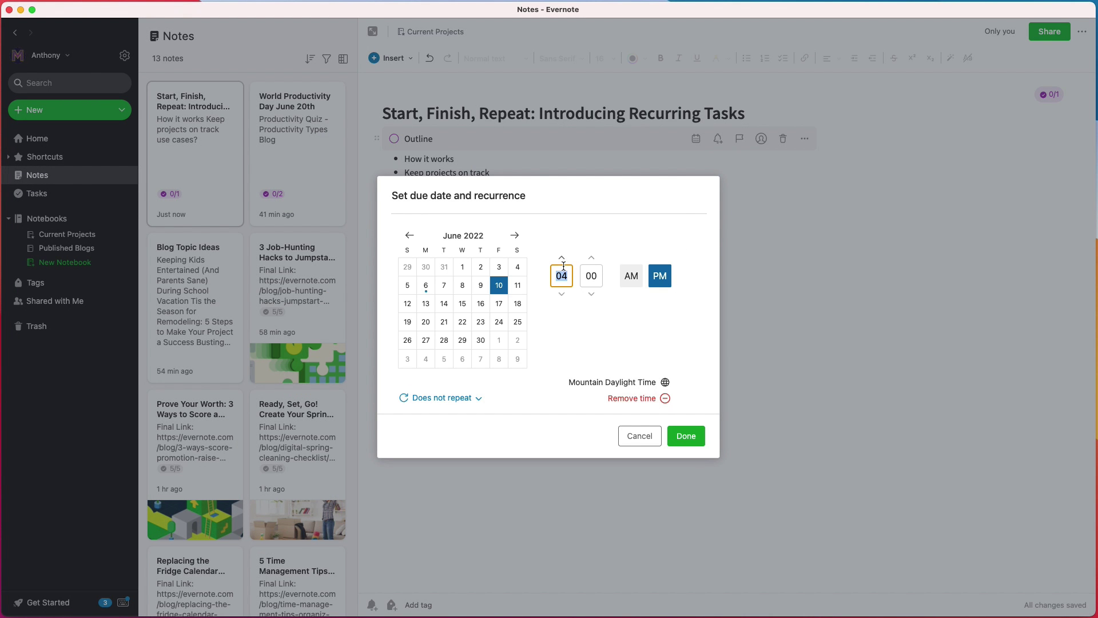
type("10")
left_click(632, 280)
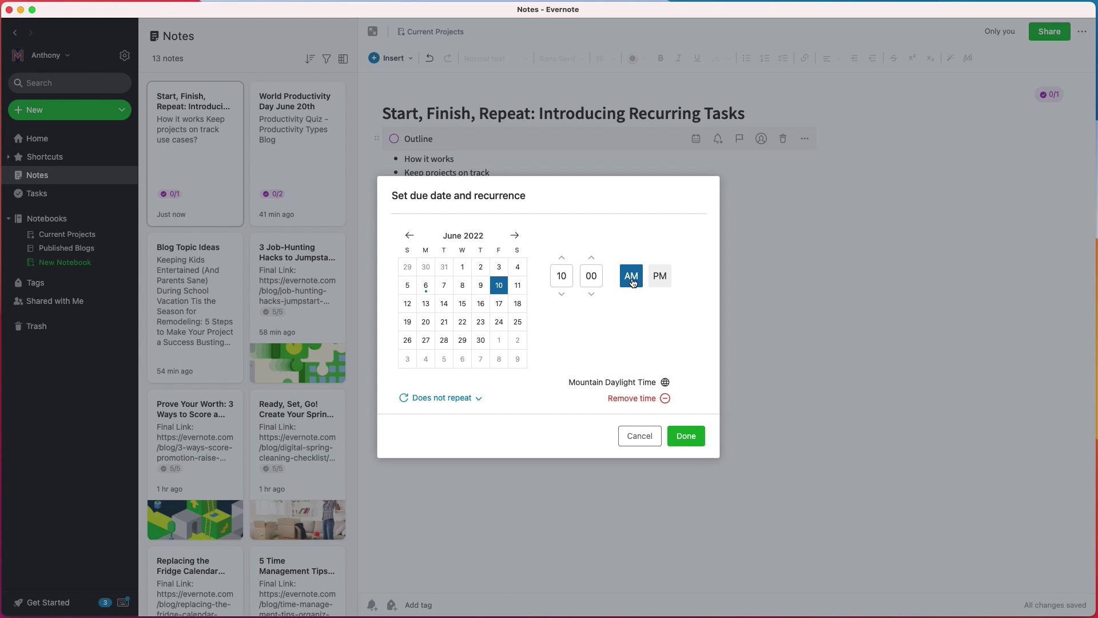
left_click(695, 433)
Give the Outline task a reminder one day before its due time
left_click(718, 140)
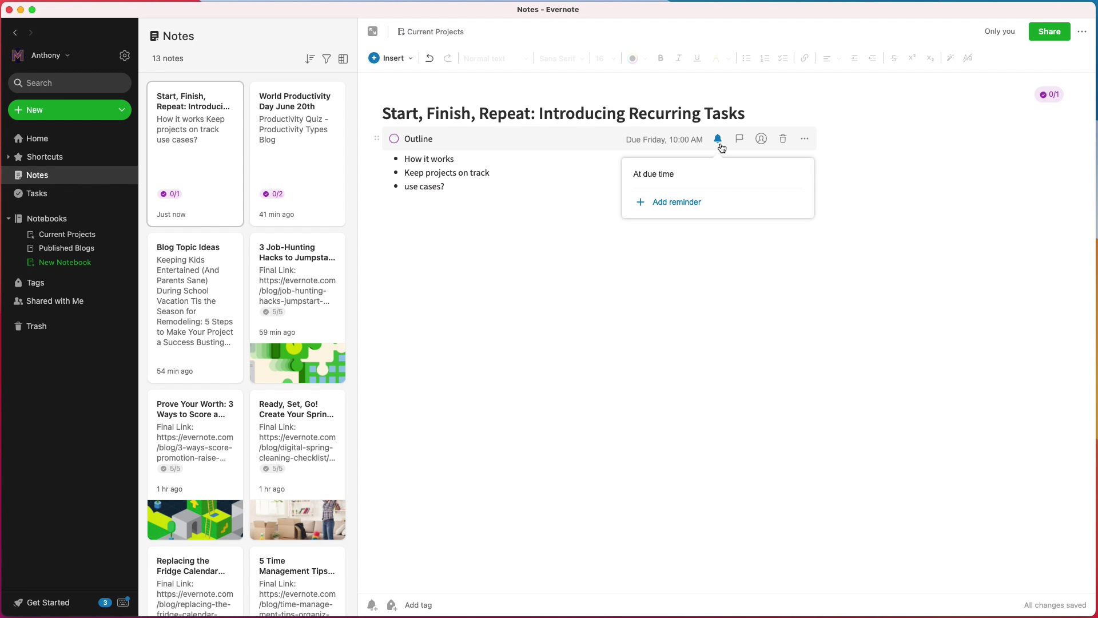
left_click(699, 203)
left_click(496, 356)
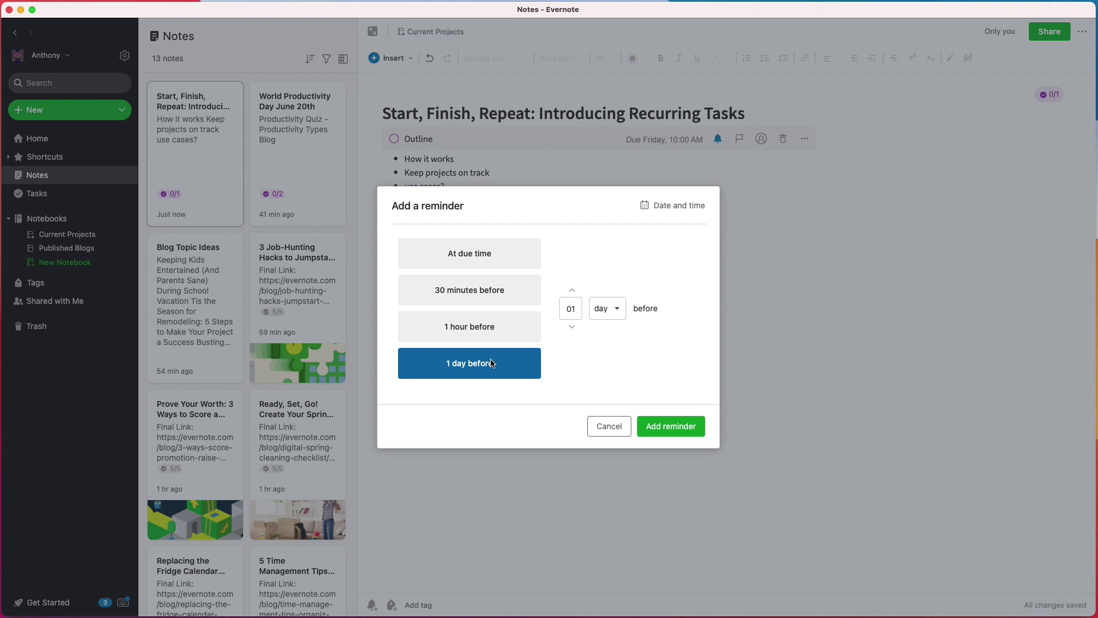
left_click(670, 425)
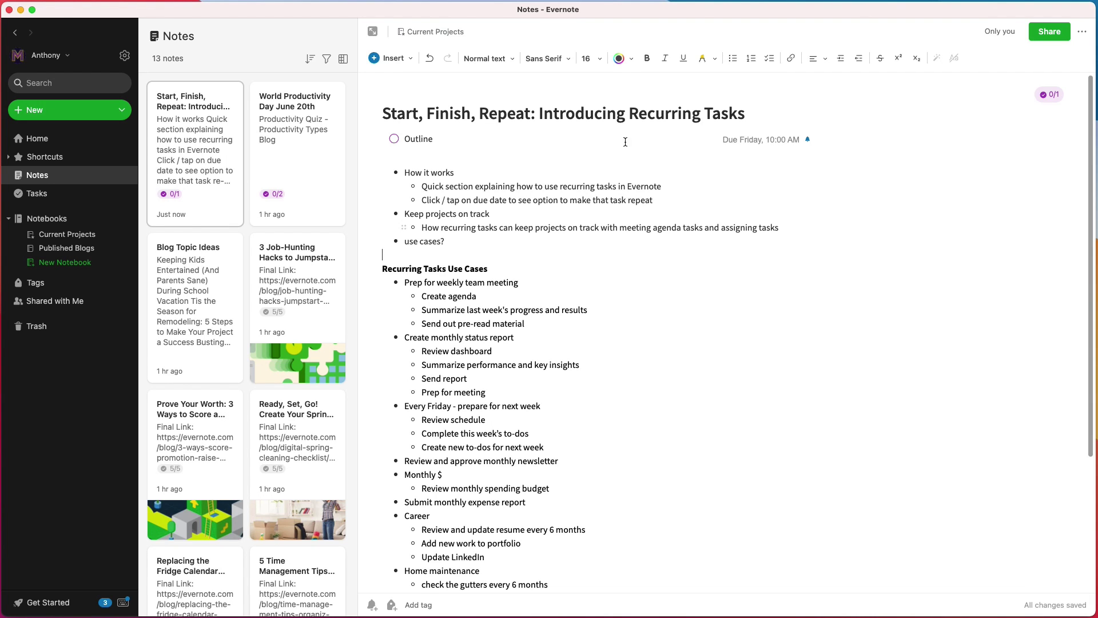
Mark Outline complete and add a task below it to approve the collaborator's outline
left_click(395, 139)
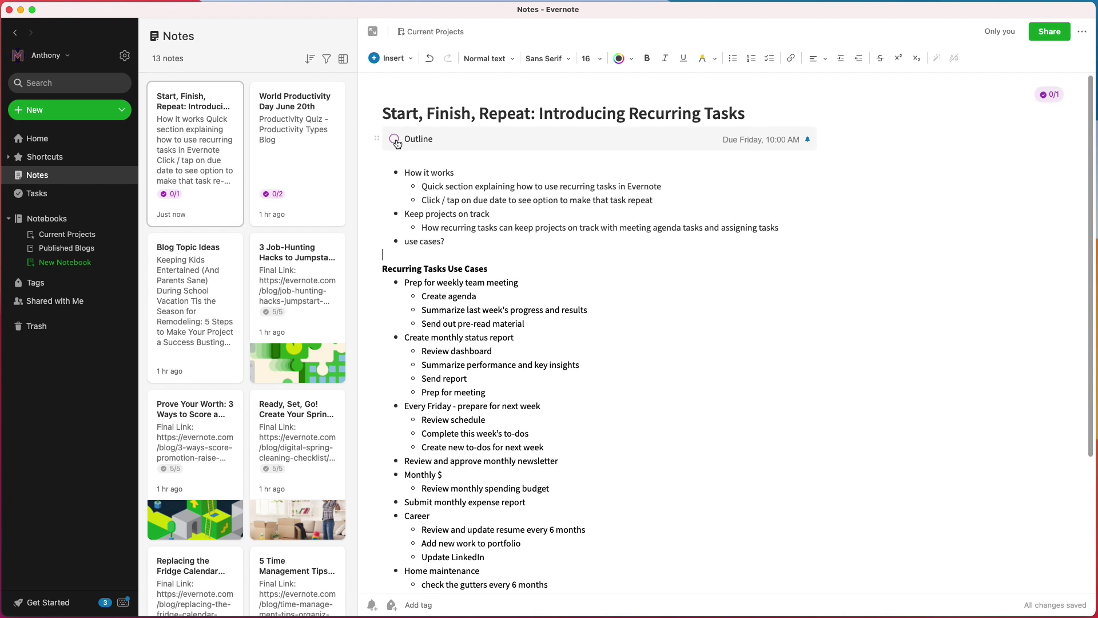
left_click(438, 140)
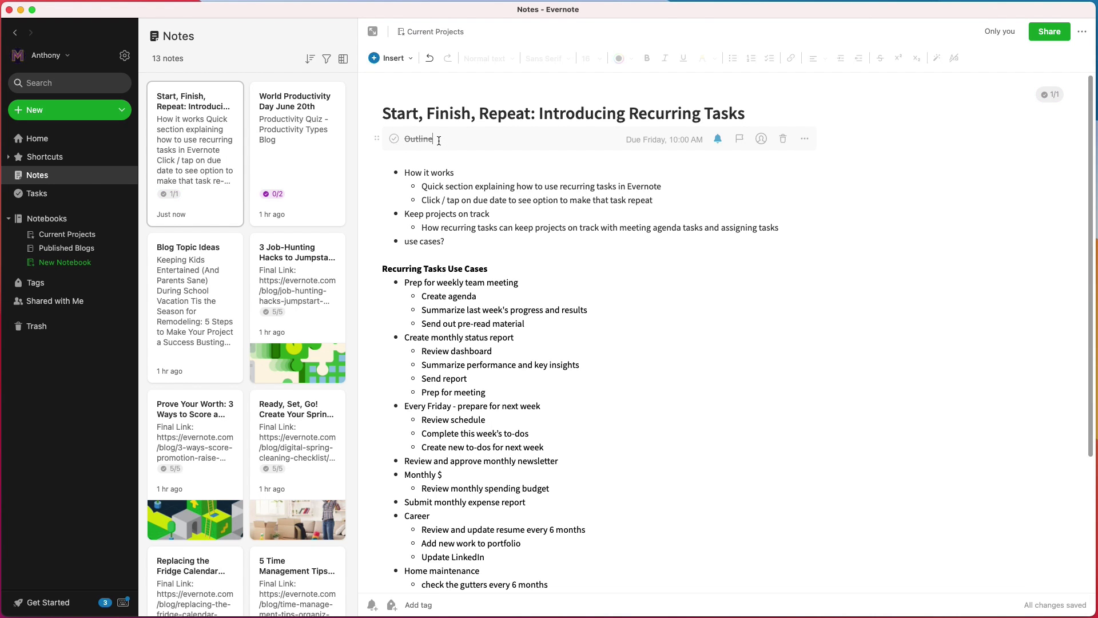
key("Return")
key("super+shift+t")
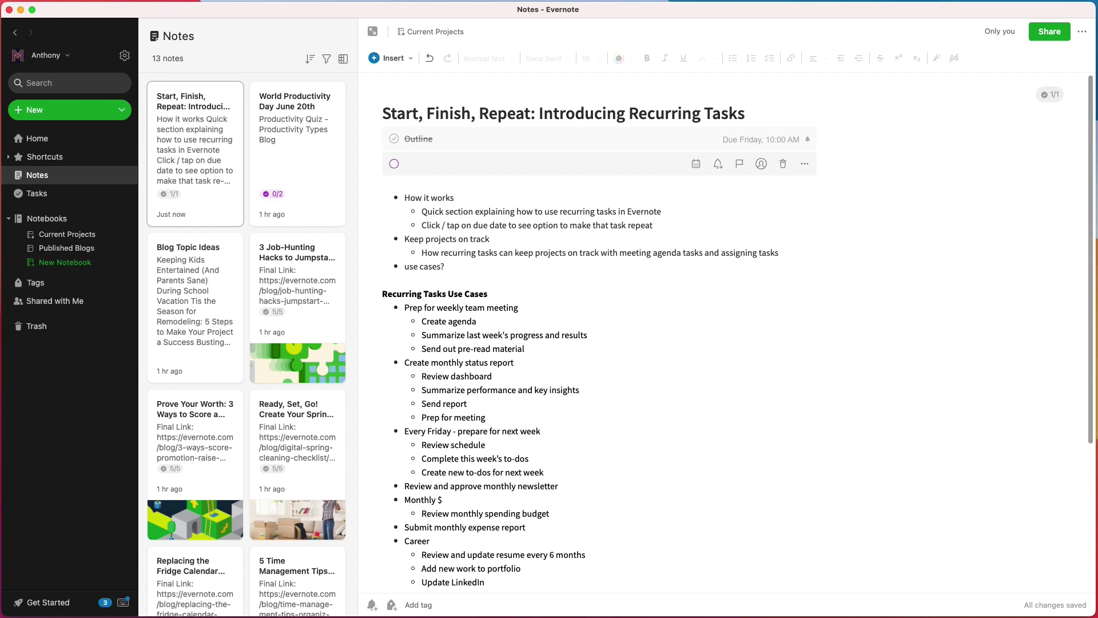
type("Approve Anth")
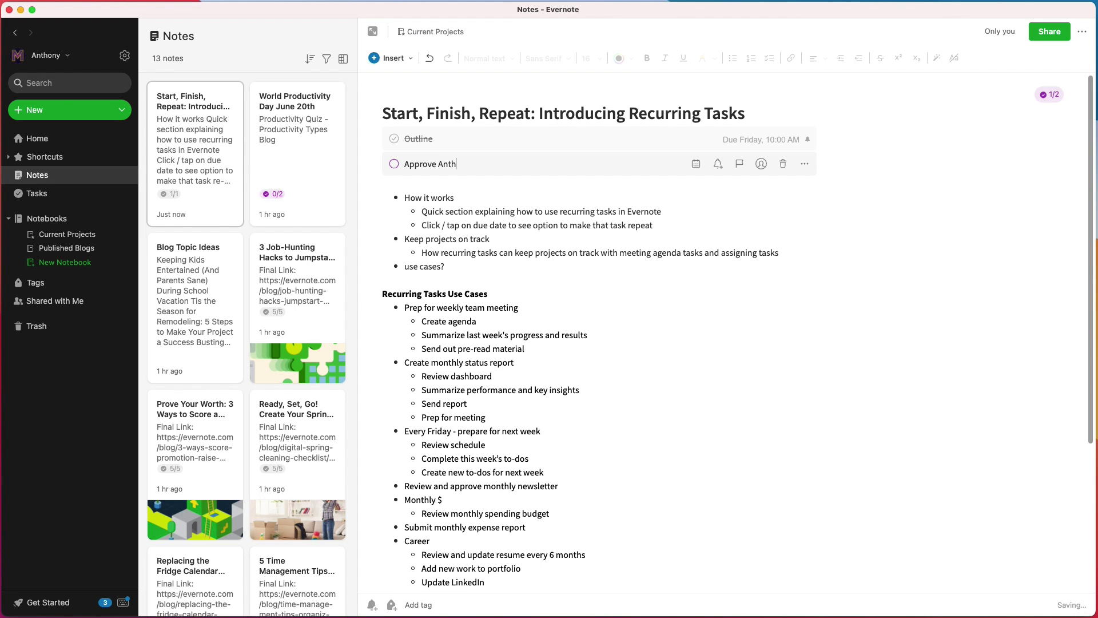
type("ony's outline")
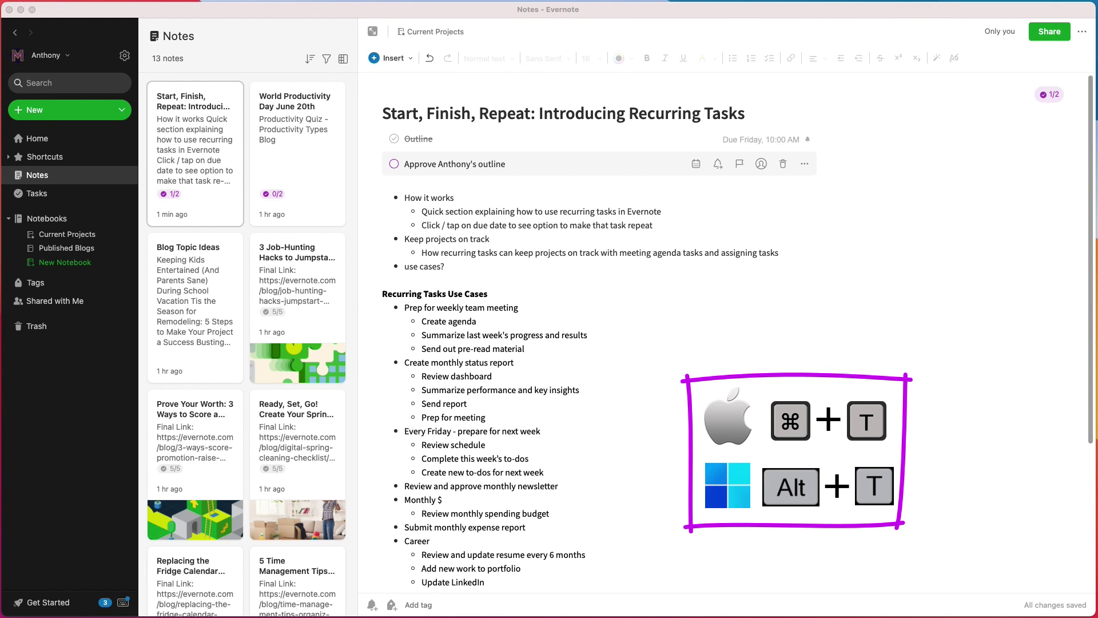
Assign the approval task to the collaborator's e-mail address
left_click(402, 9)
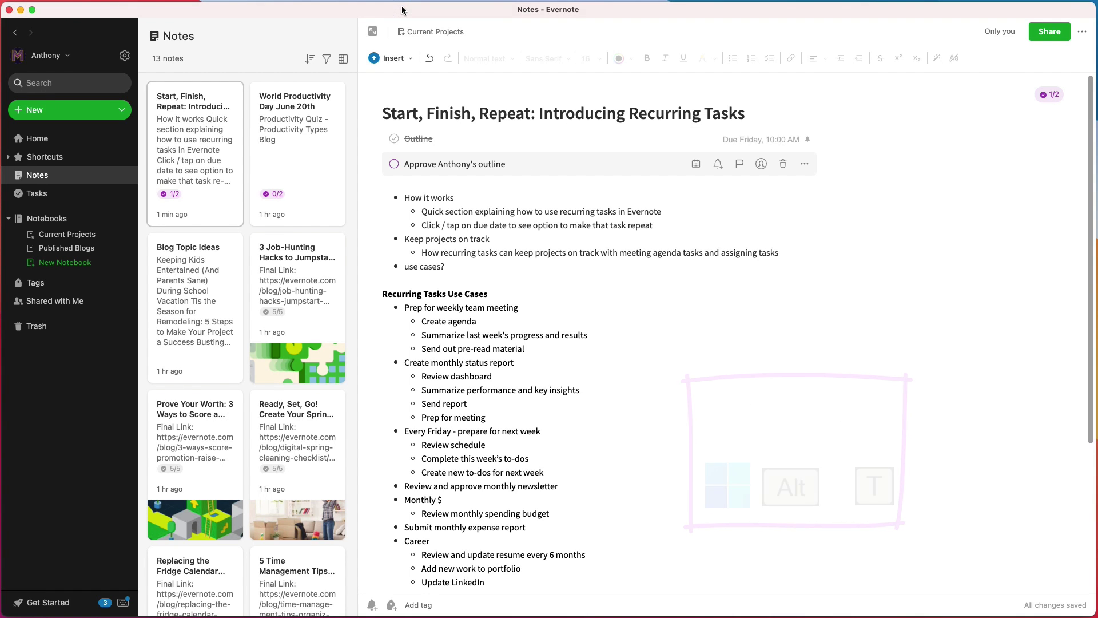
left_click(623, 159)
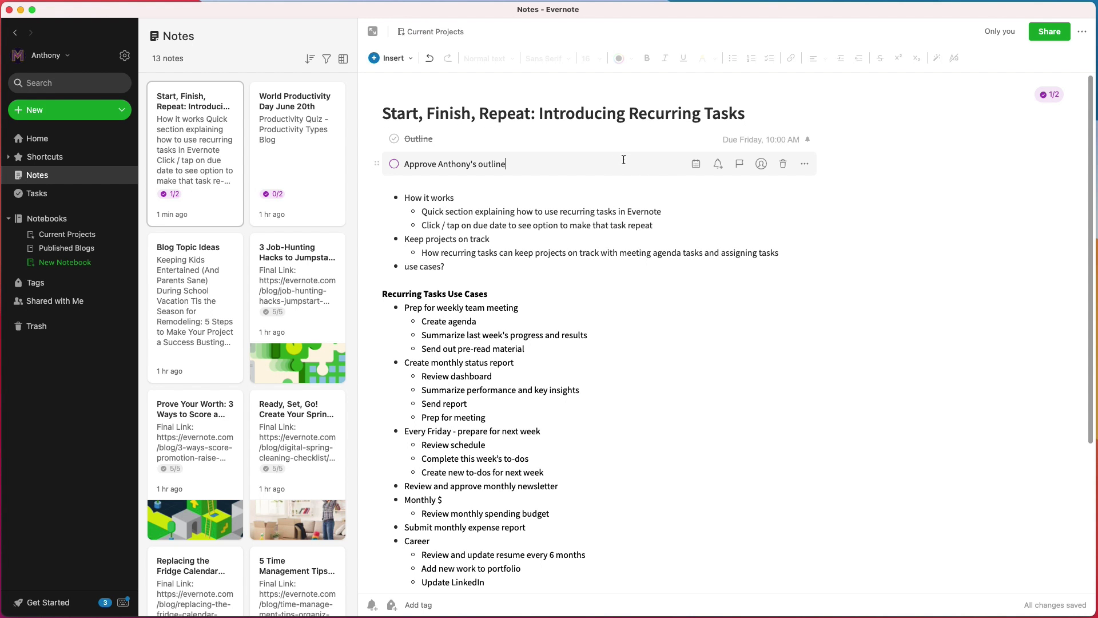
left_click(760, 164)
key("super+v")
left_click(684, 377)
Set the approval task's due date to Wednesday June 8
left_click(702, 165)
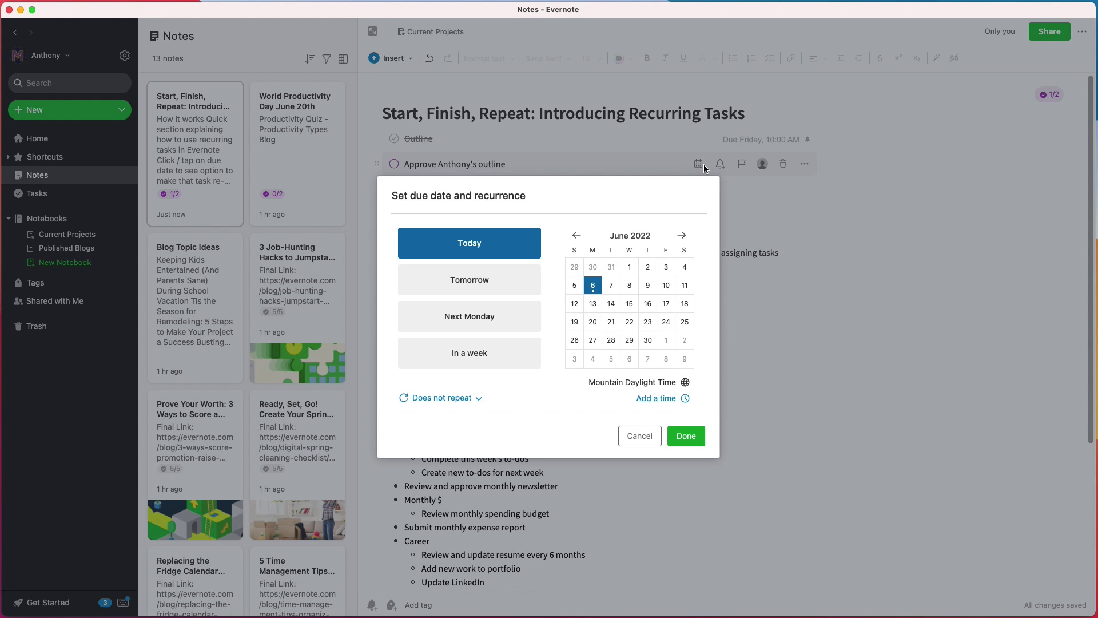
left_click(637, 288)
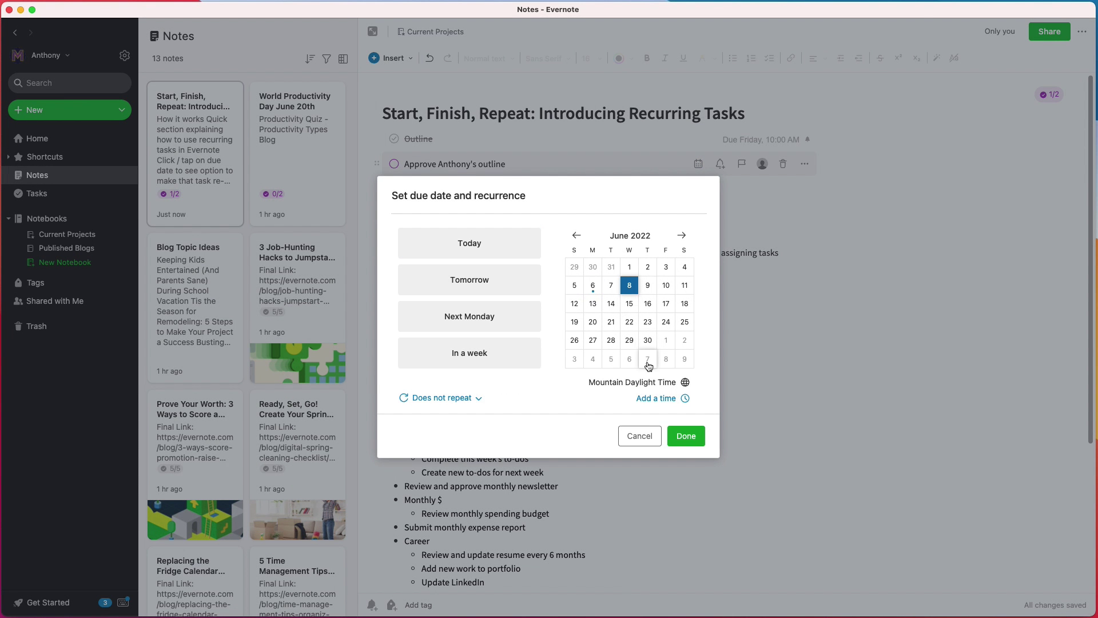
left_click(694, 437)
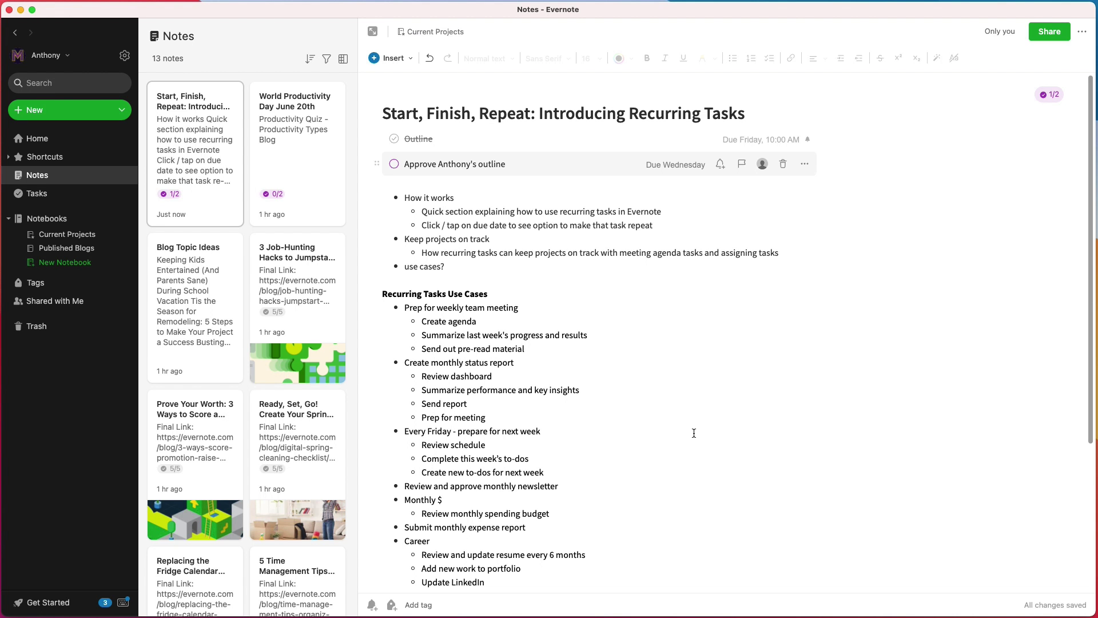
Share the note by sending an invitation to the collaborator's e-mail
left_click(1048, 32)
key("super+v")
left_click(658, 388)
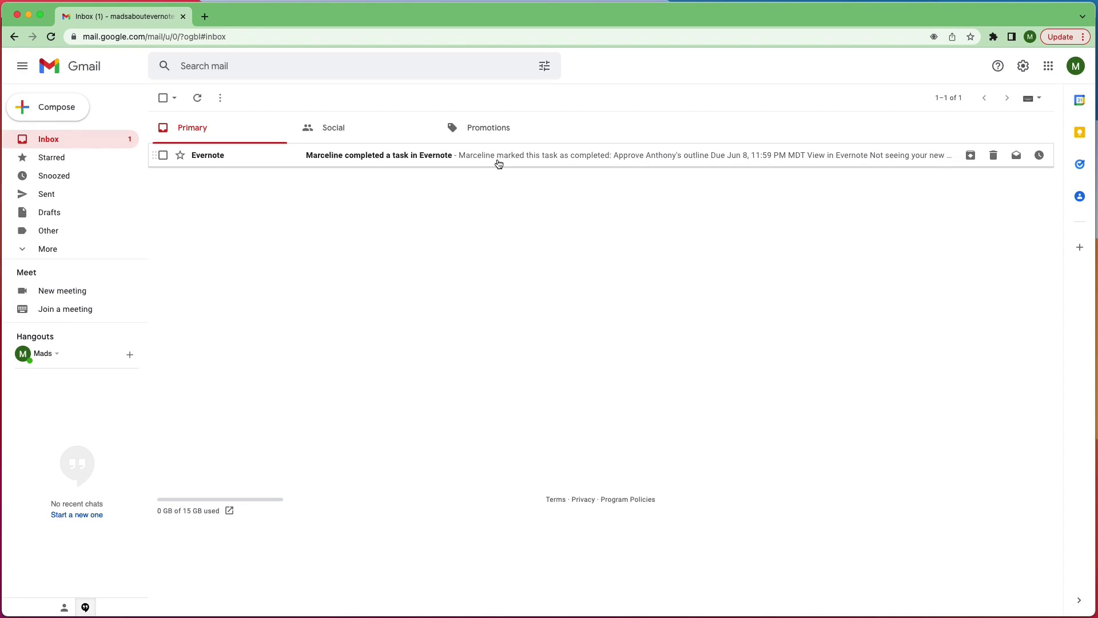
Open the Evernote e-mail reporting the approval task was completed
left_click(498, 161)
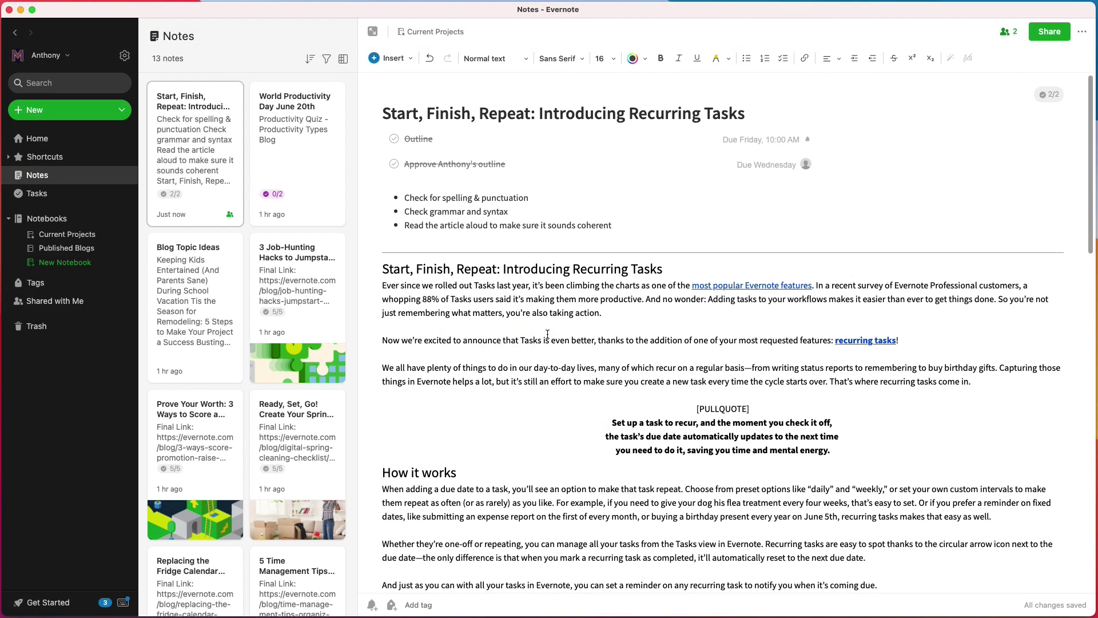
Convert the three proofreading bullet lines in the article note into tasks
scroll(574, 421, "down", 5)
scroll(574, 421, "down", 10)
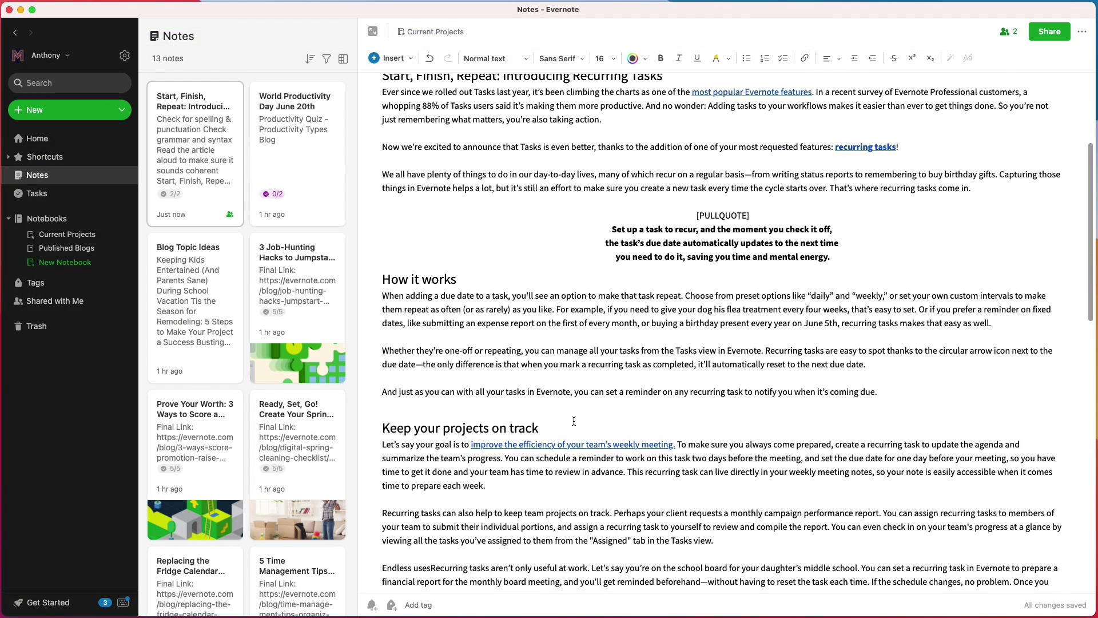
scroll(572, 419, "up", 12)
scroll(572, 419, "up", 2)
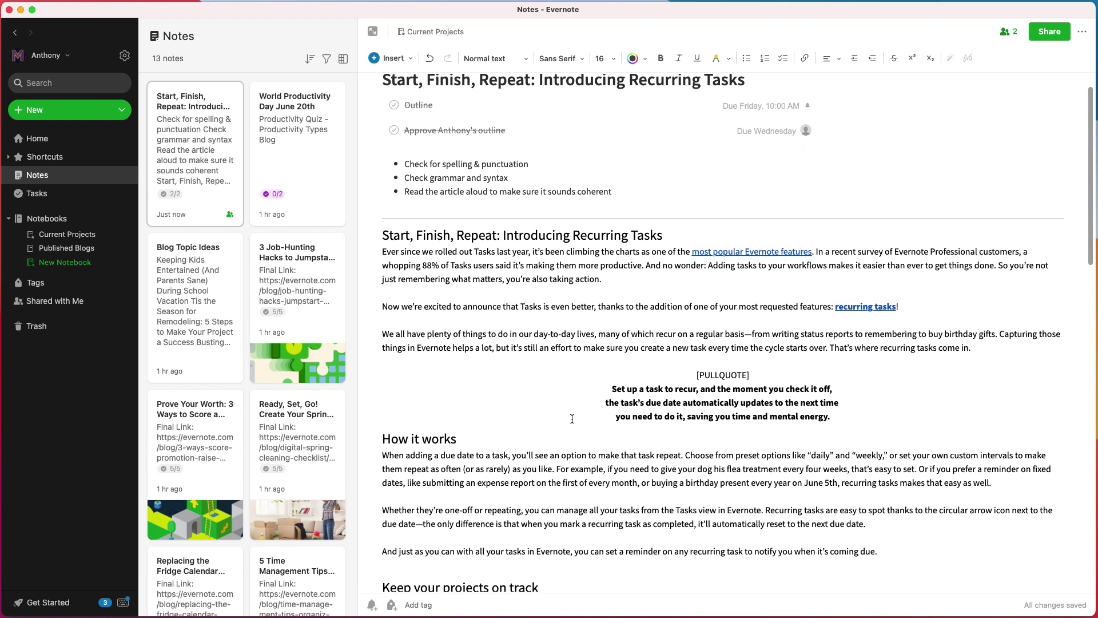
left_click_drag(613, 197, 400, 169)
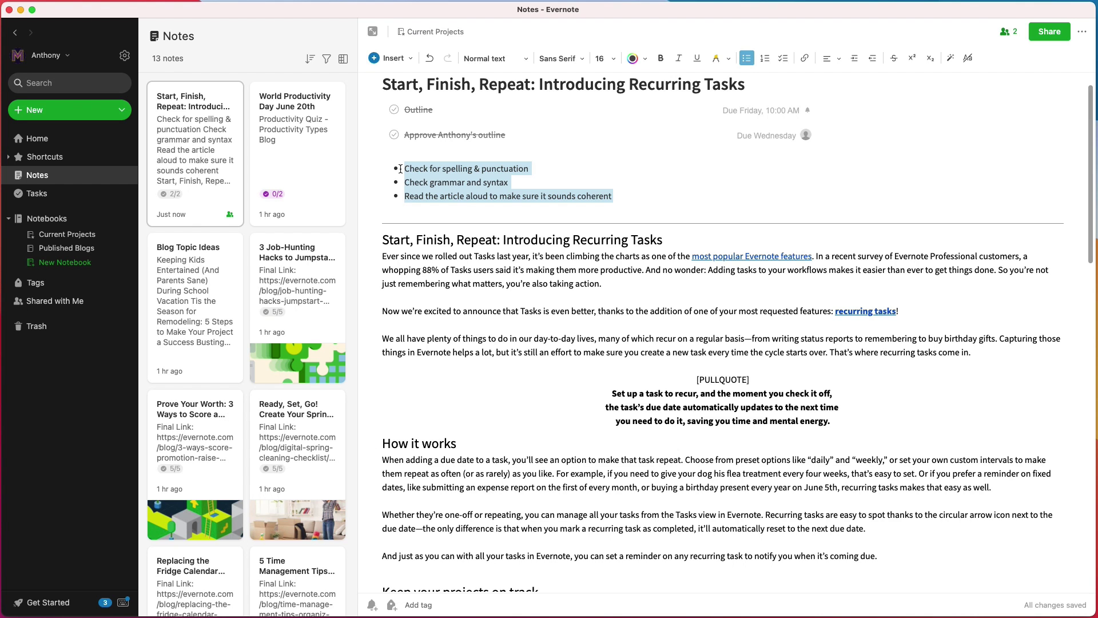
key("super+t")
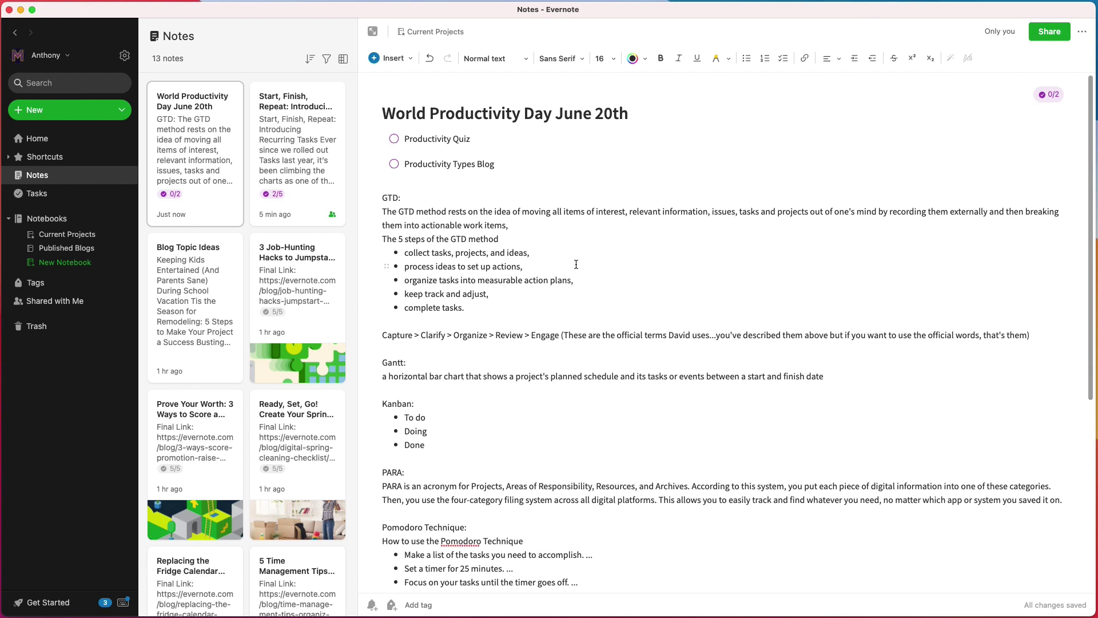
Finish the GTD paragraph with 'grouped by context.' and start the task 'make vet appointment for Fido'
type("grouped by context.")
left_click(123, 111)
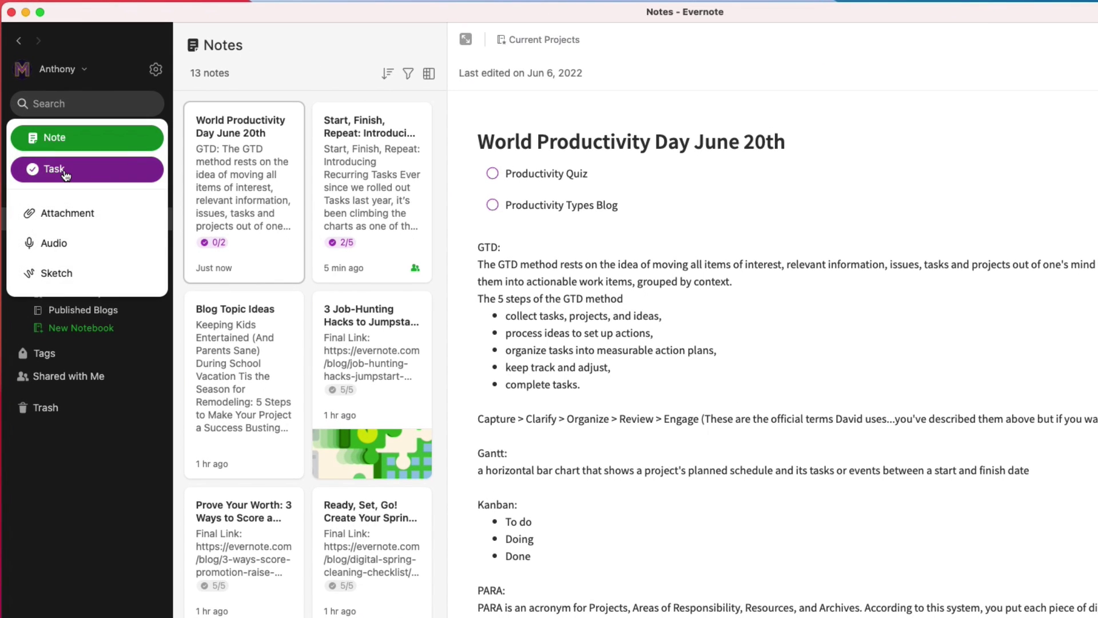
key("Escape")
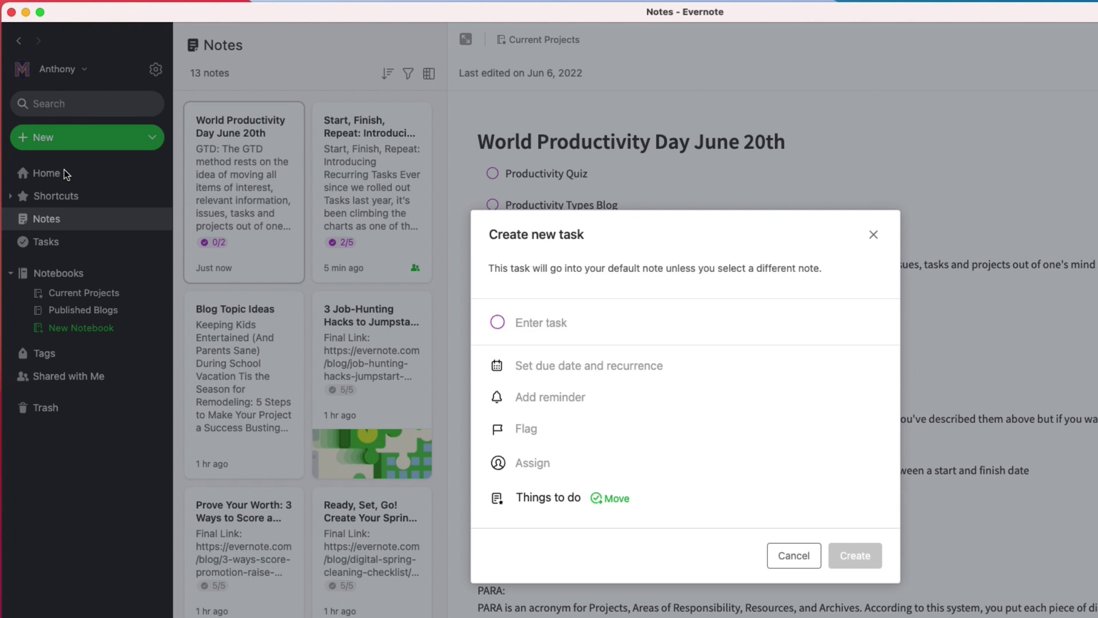
type("make")
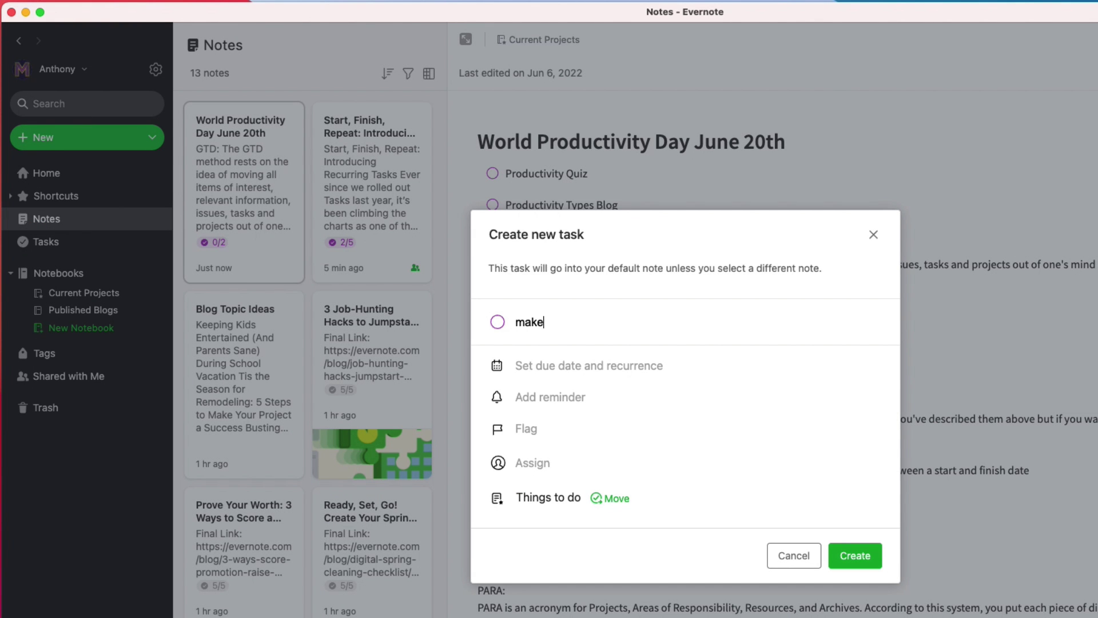
type(" vet appointment for Fido")
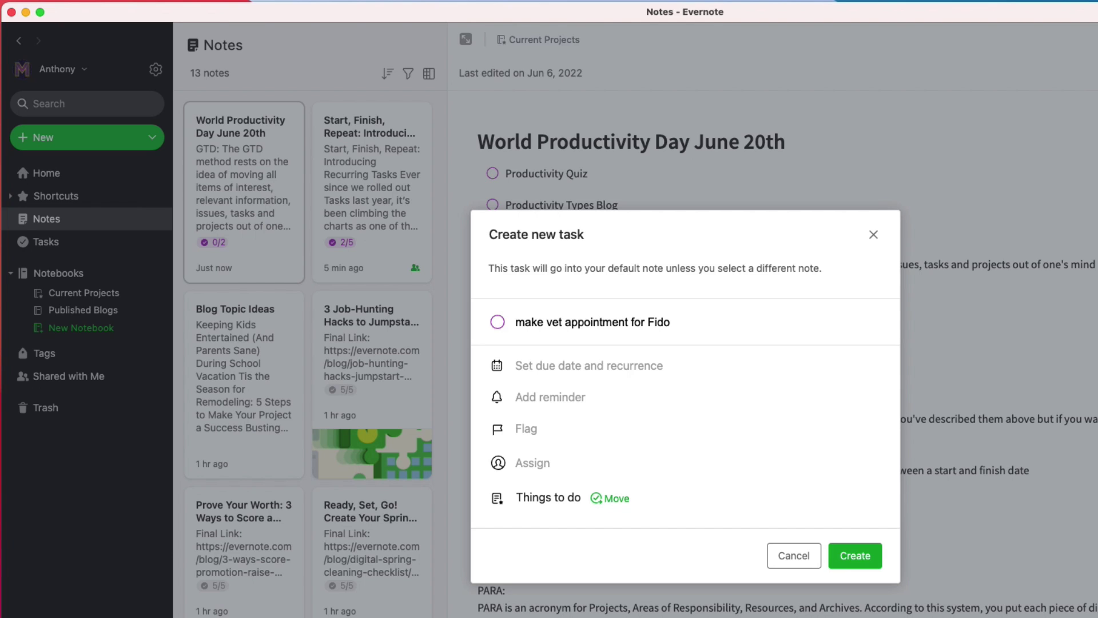
Create the vet task flagged, due June 7 (tomorrow), with a reminder for tomorrow
left_click(556, 370)
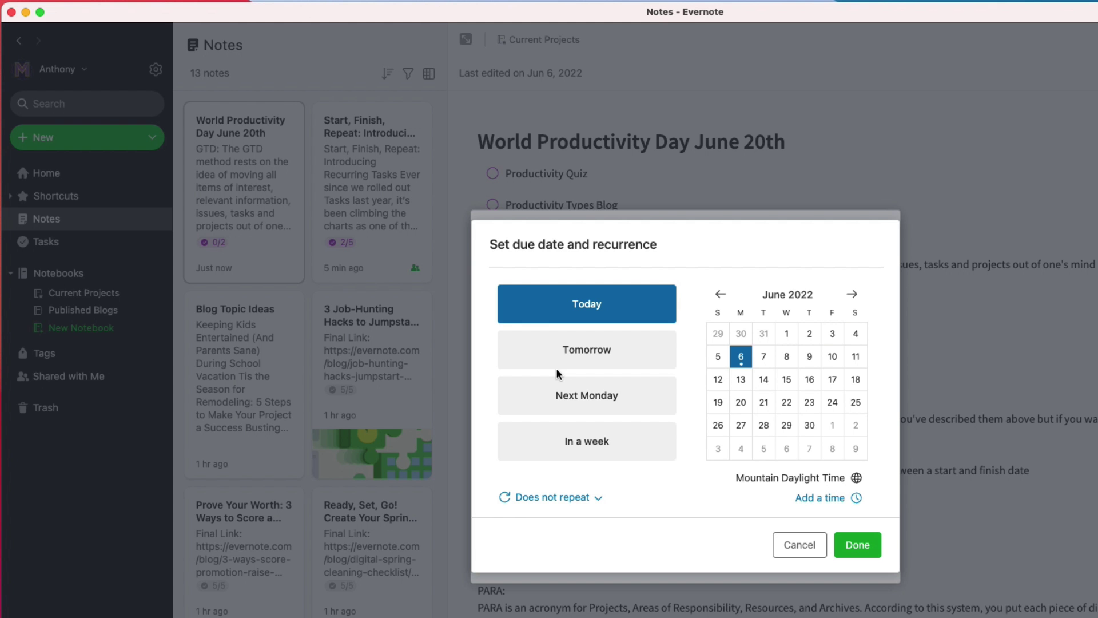
left_click(765, 359)
left_click(854, 548)
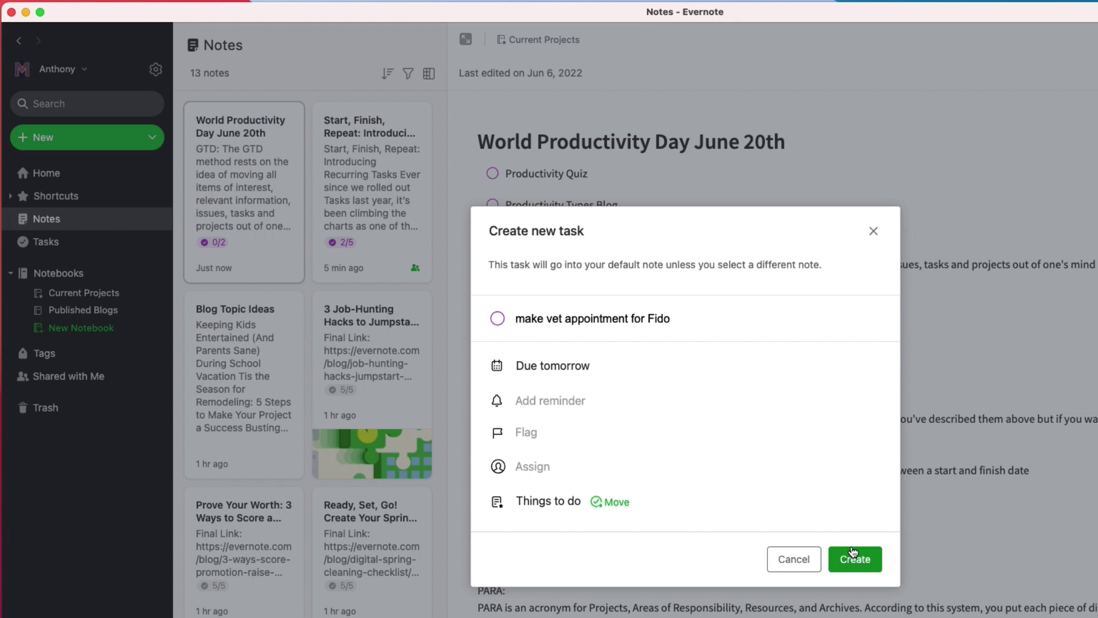
left_click(524, 440)
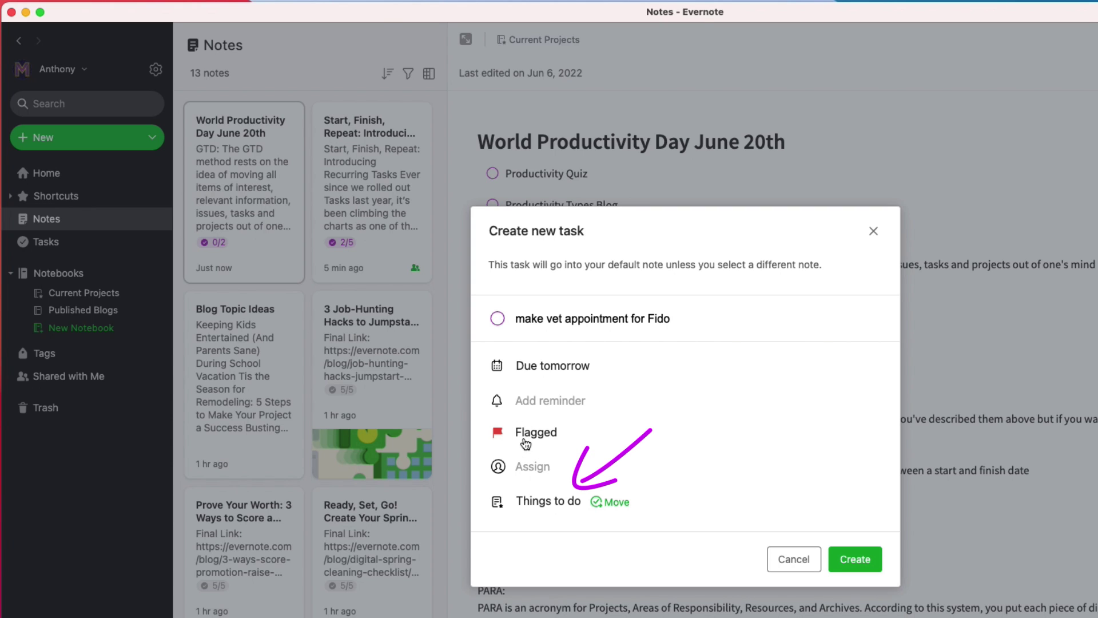
left_click(537, 402)
left_click(539, 407)
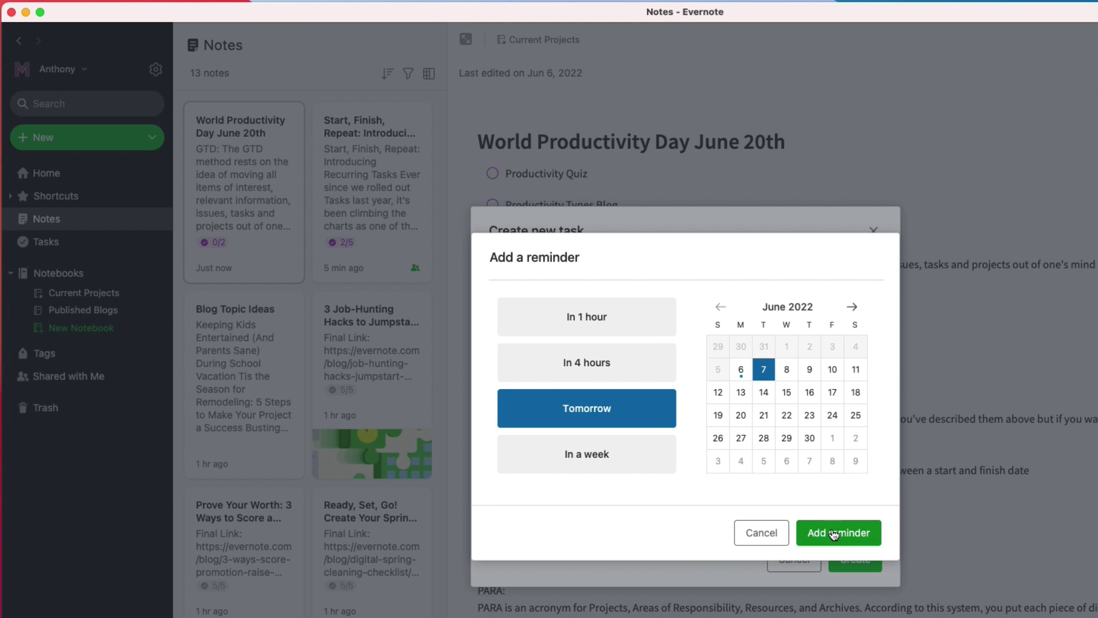
left_click(834, 533)
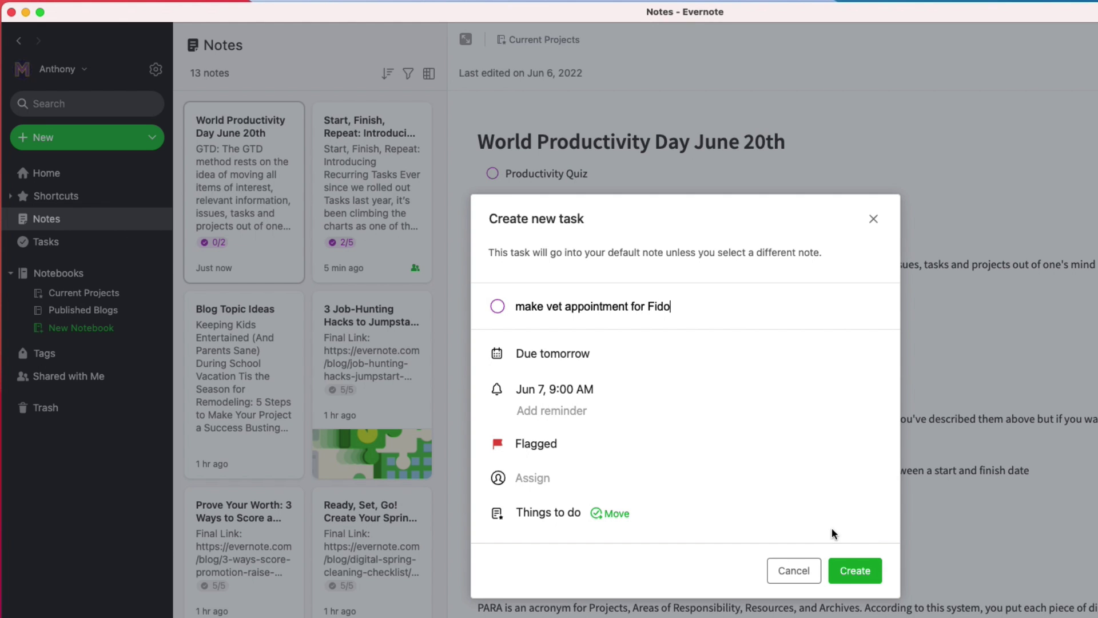
left_click(855, 570)
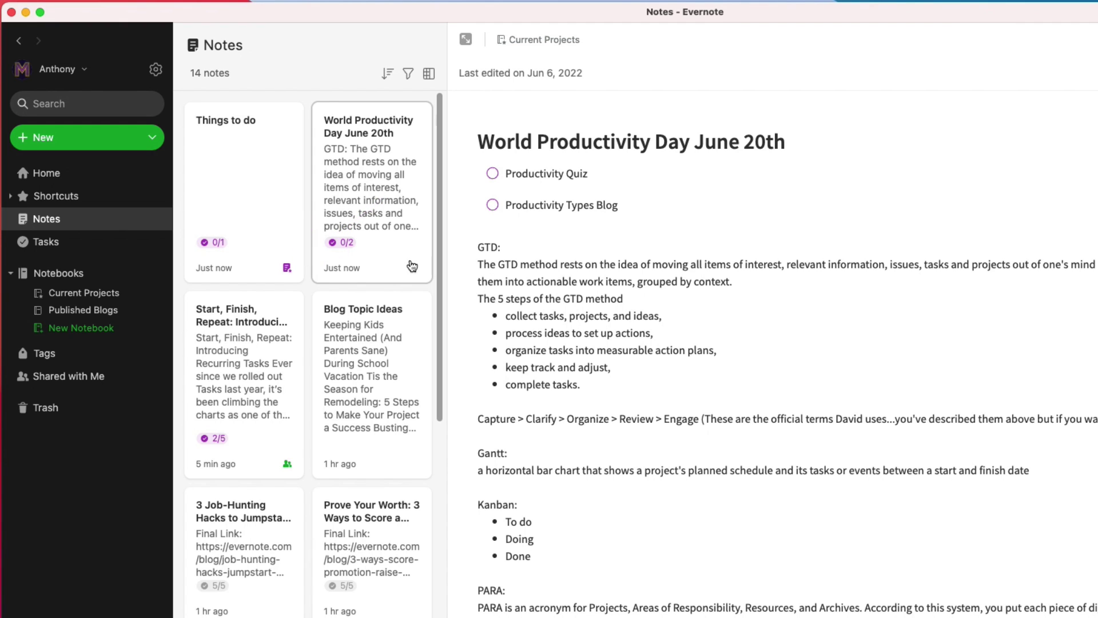
Open the Things to do note from the note list
left_click(246, 190)
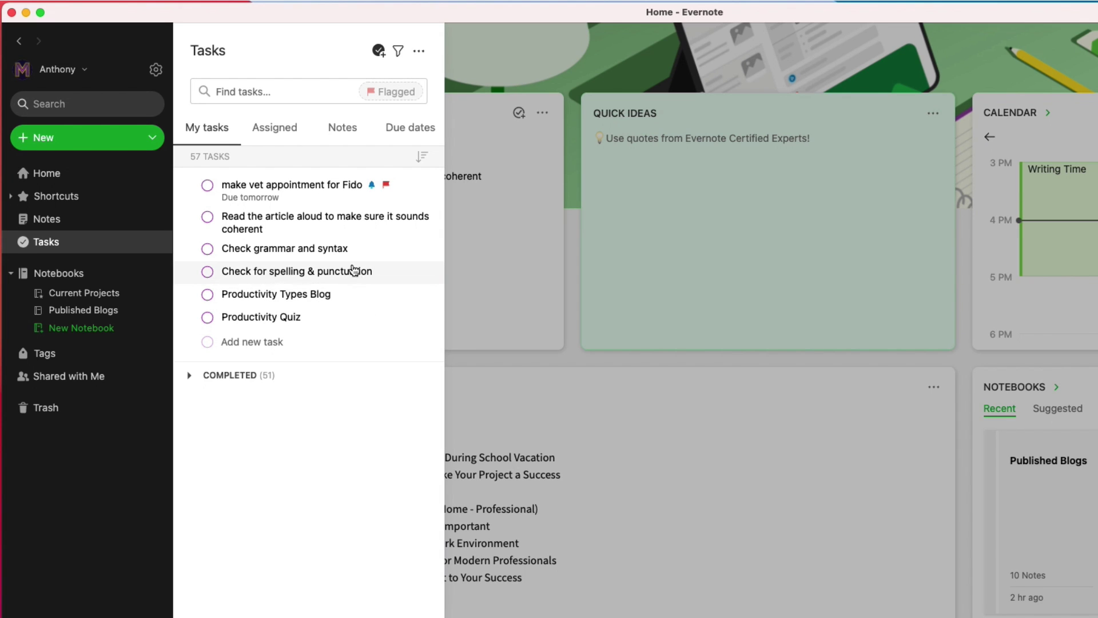
Browse the Tasks panel's Flagged filter and Assigned, Notes and Due dates views
left_click(388, 97)
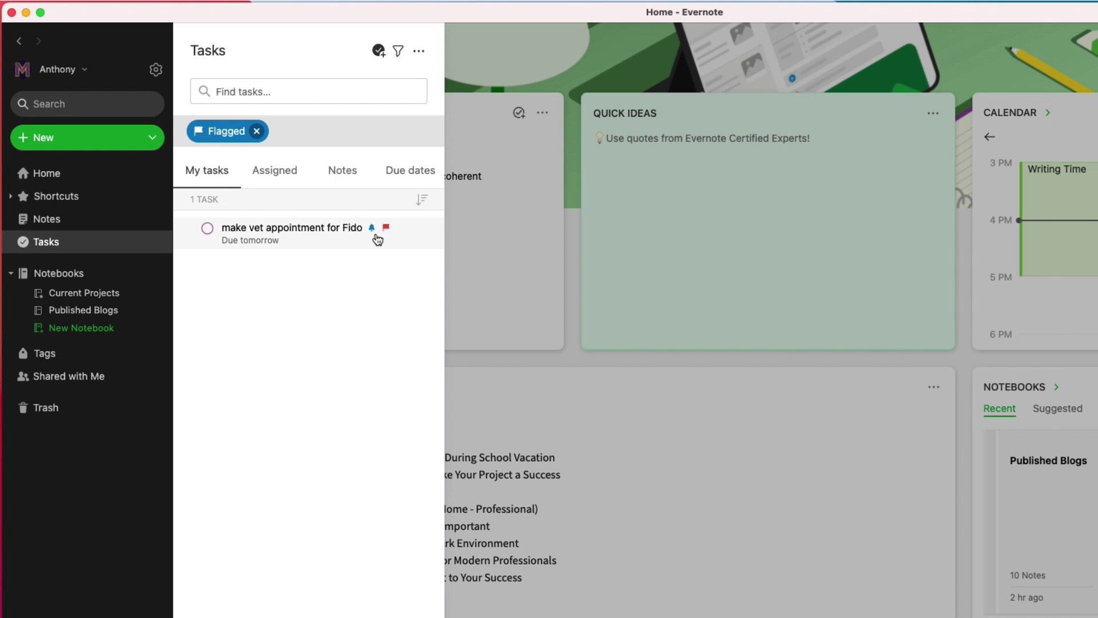
left_click(257, 131)
left_click(269, 132)
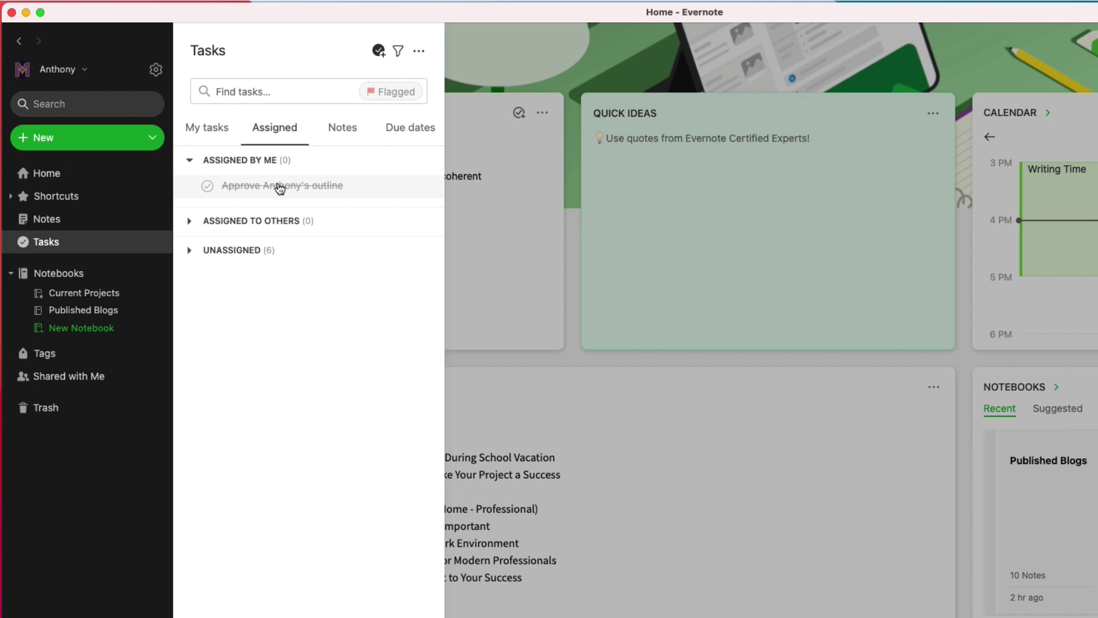
left_click(336, 127)
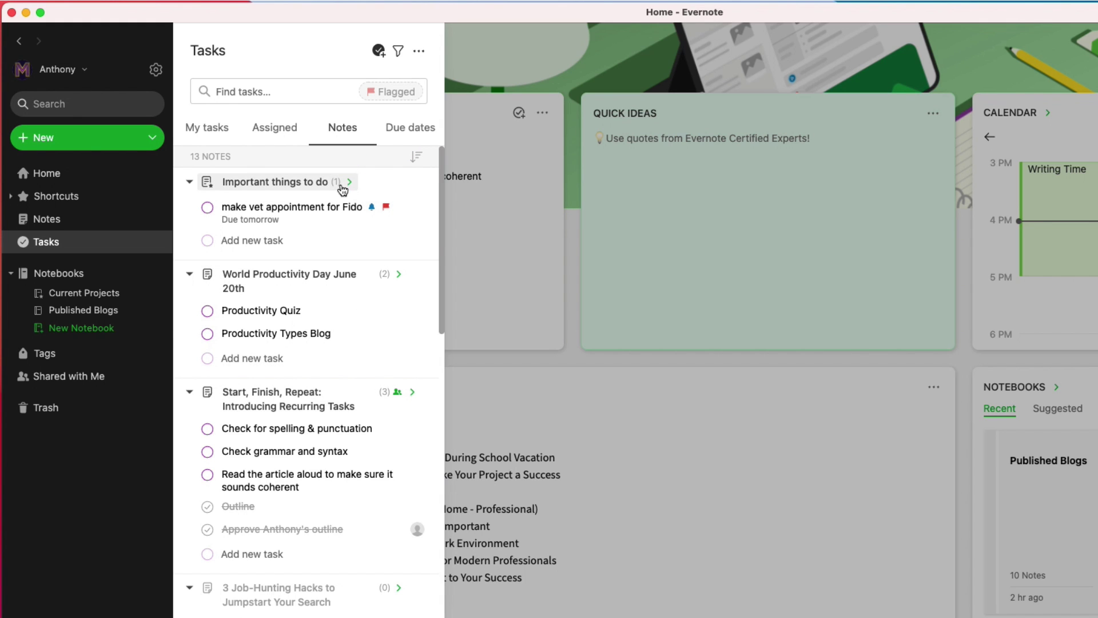
left_click(415, 127)
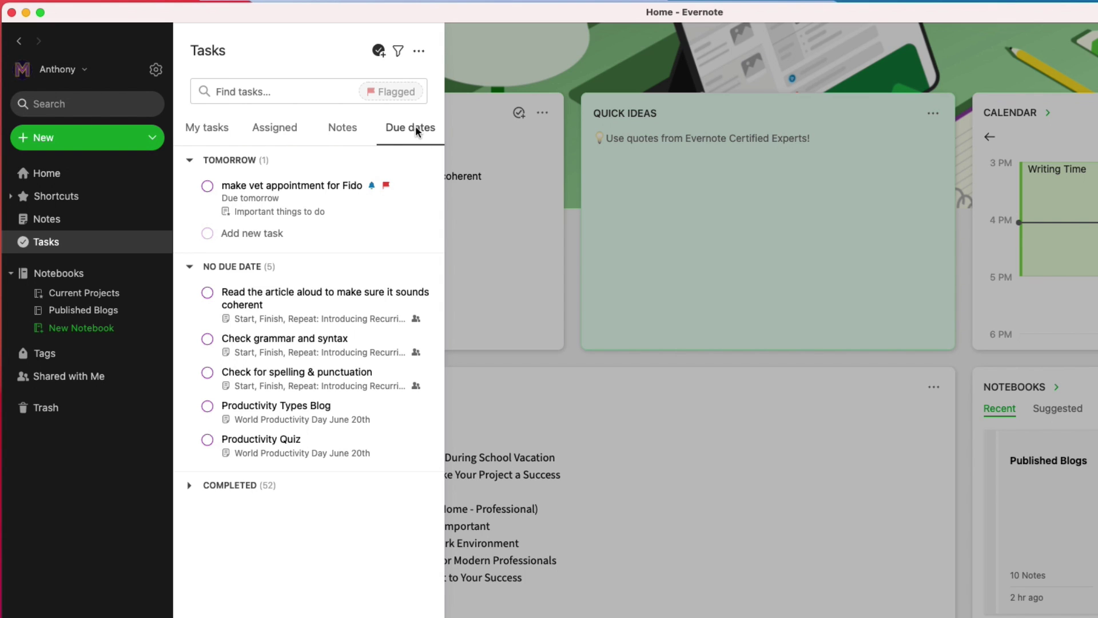
left_click(222, 128)
Complete Check grammar and syntax, Check for spelling & punctuation, and the read-aloud task
left_click(208, 249)
left_click(208, 252)
left_click(208, 222)
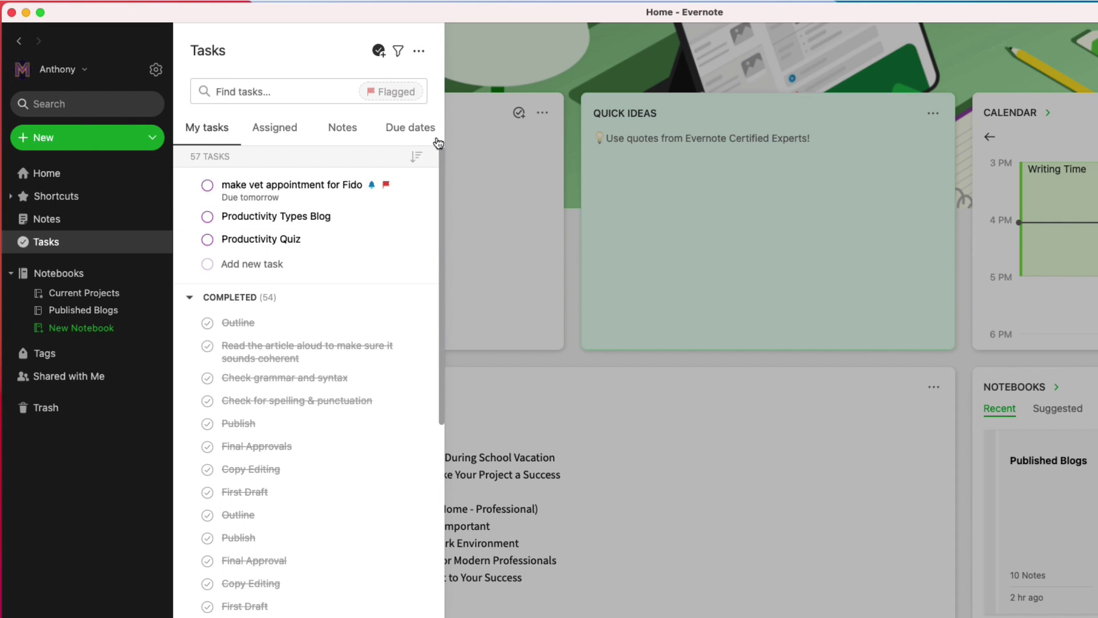
Hide completed tasks from the task list
left_click(419, 51)
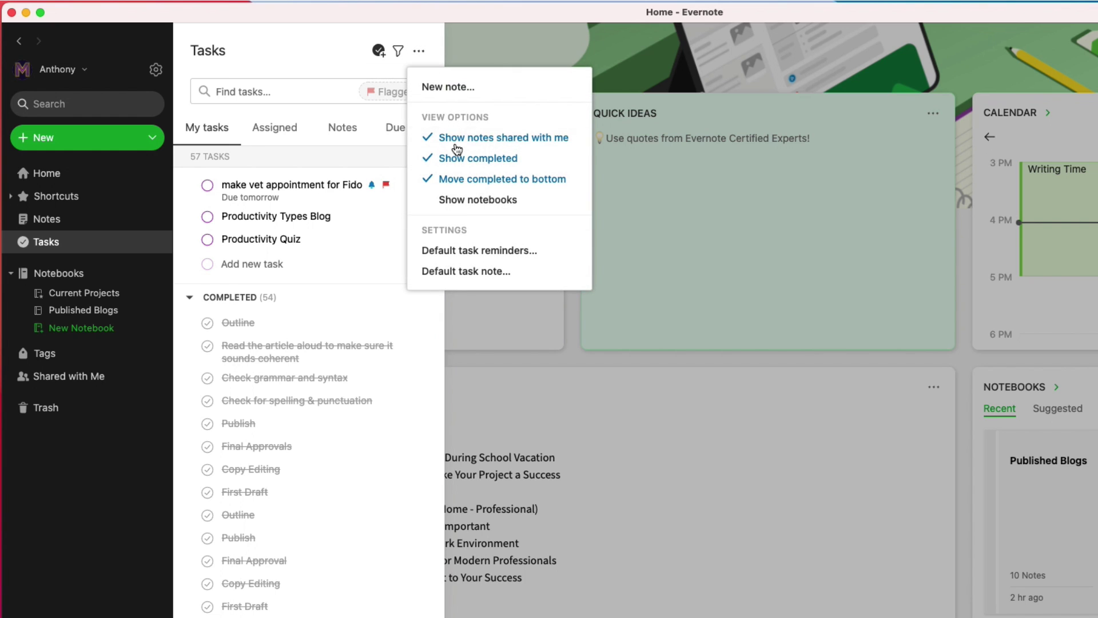
left_click(462, 159)
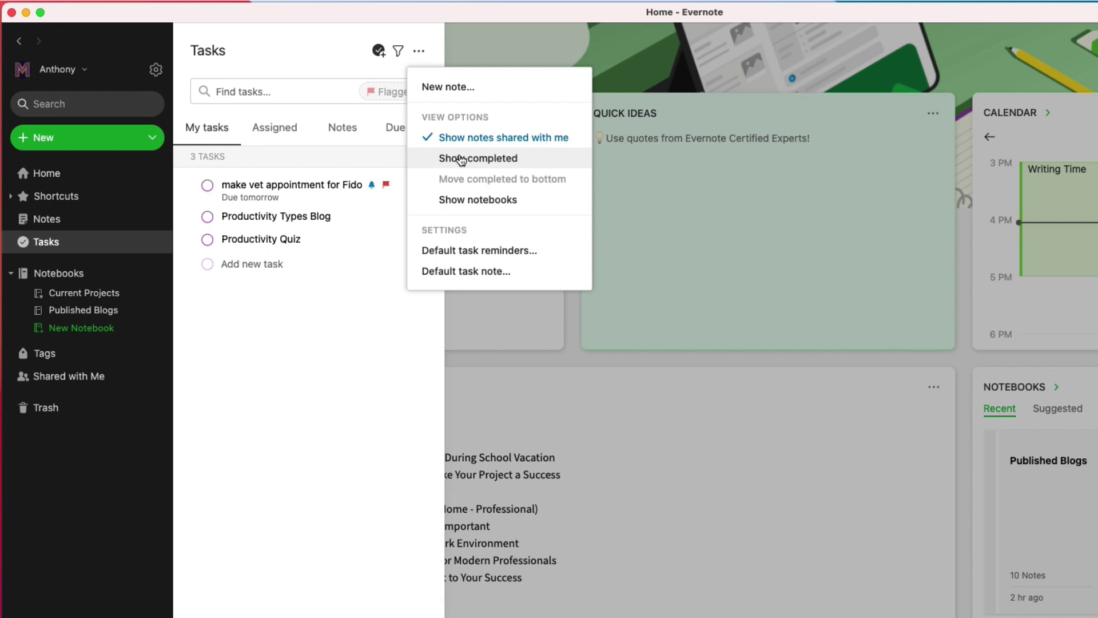
left_click(426, 54)
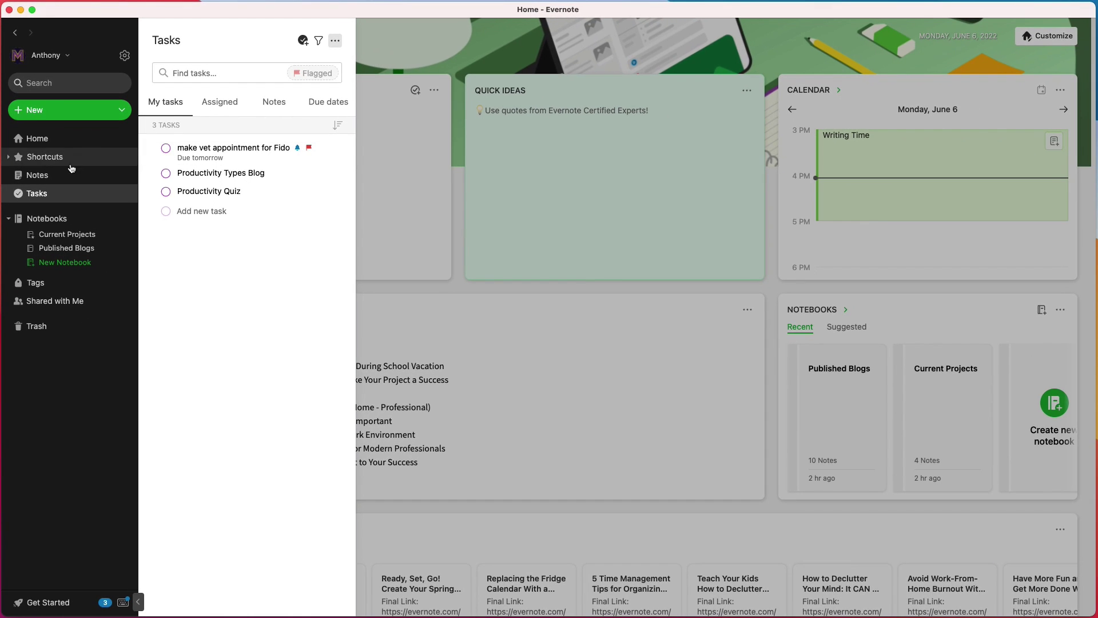
left_click(66, 235)
left_click(45, 197)
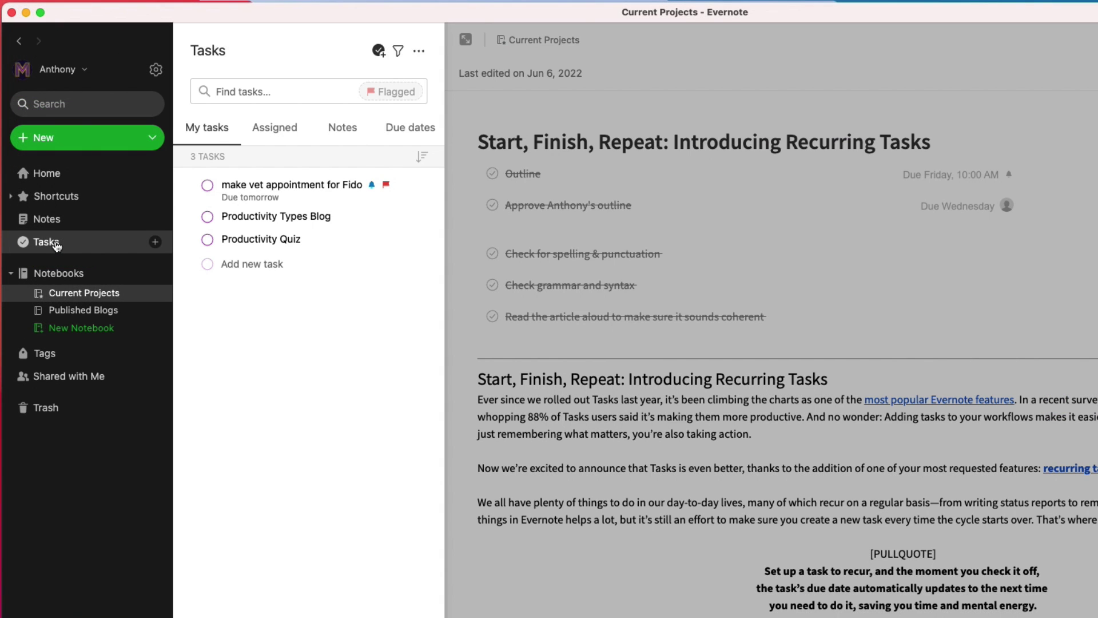
Turn on default reminders at 30 min before and 1 day before the due time
left_click(419, 51)
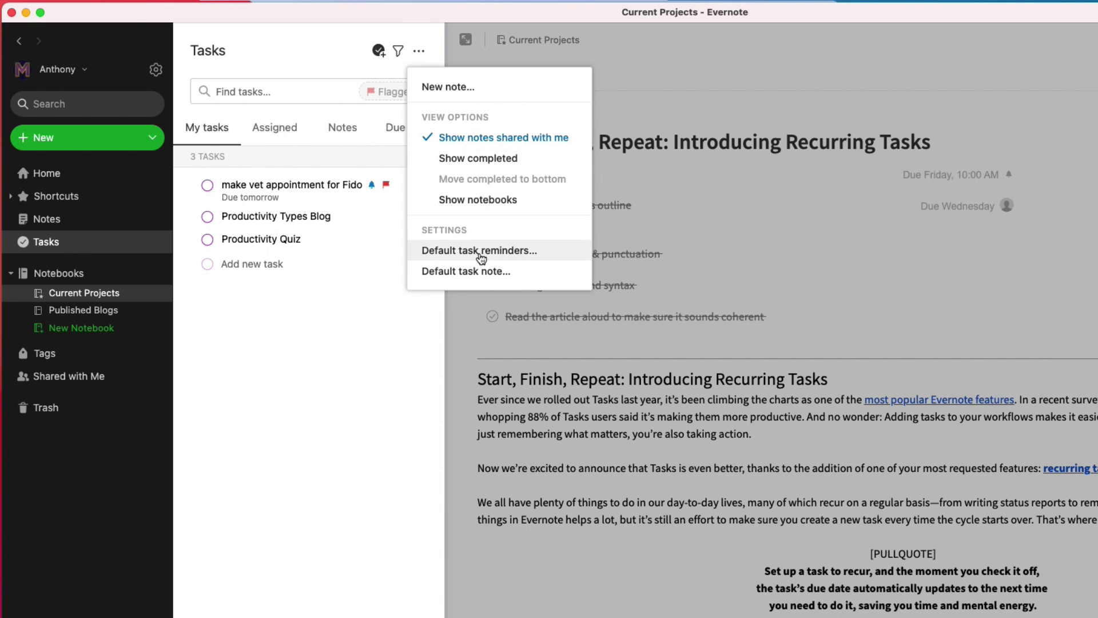
left_click(481, 256)
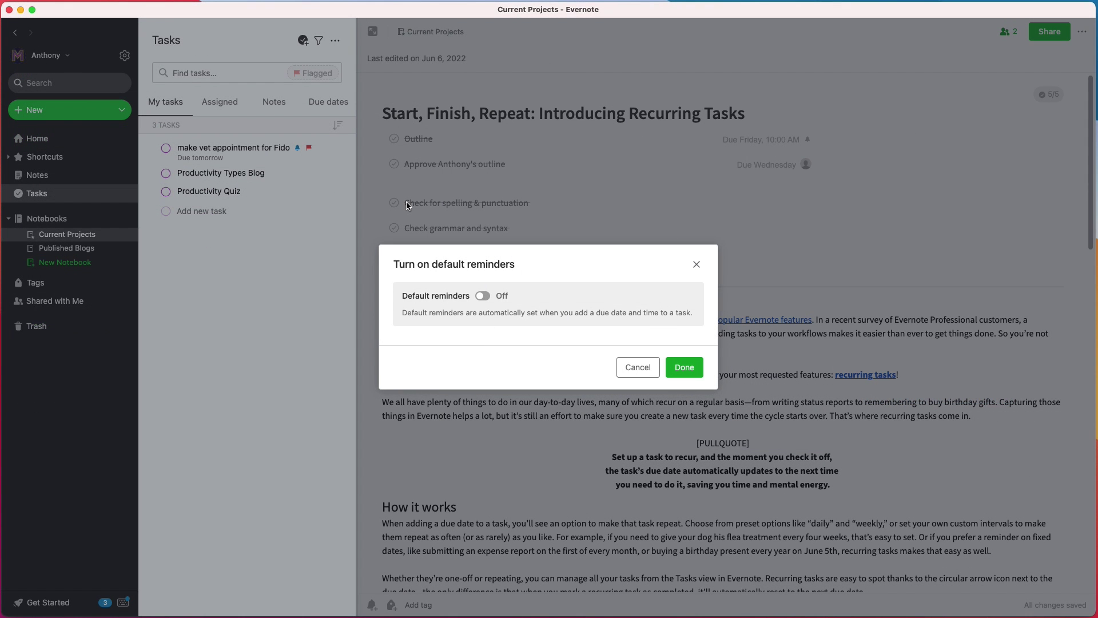
left_click(483, 296)
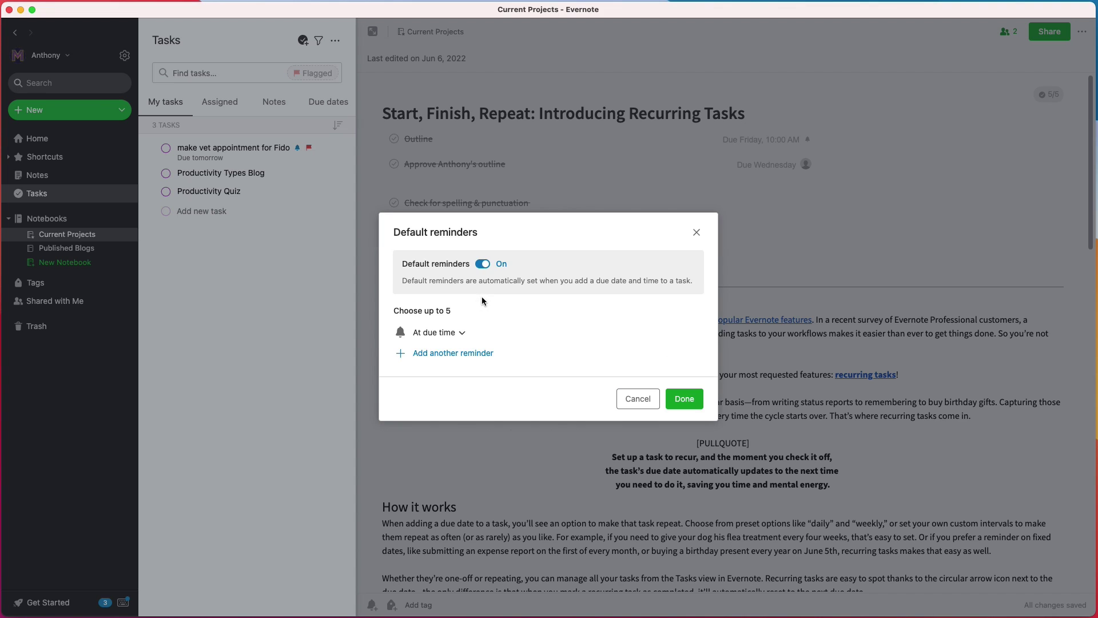
left_click(478, 351)
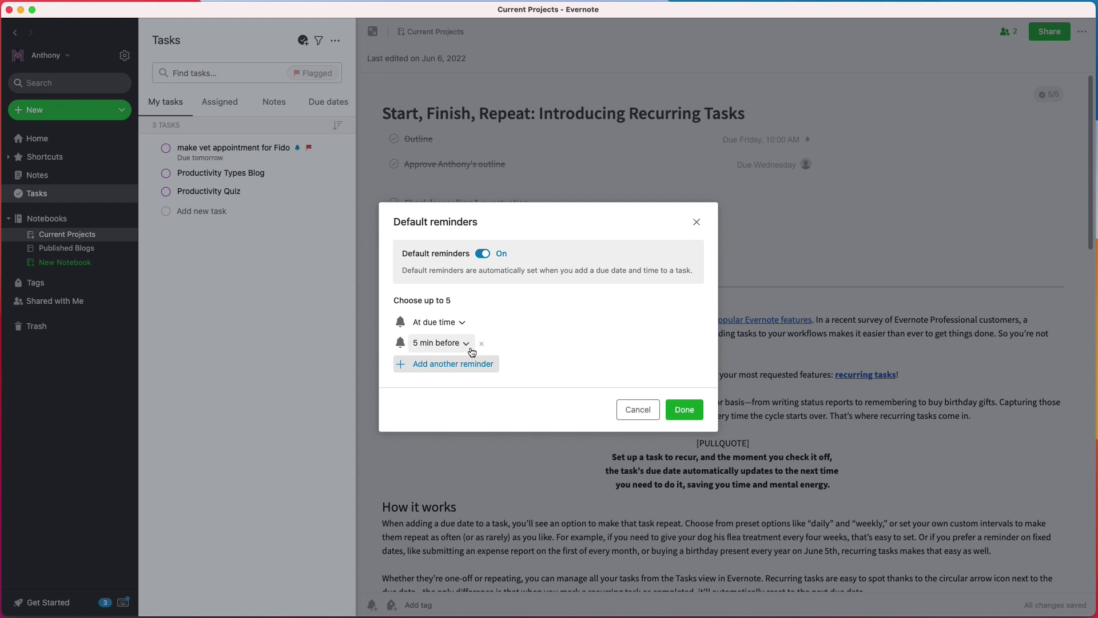
left_click(472, 344)
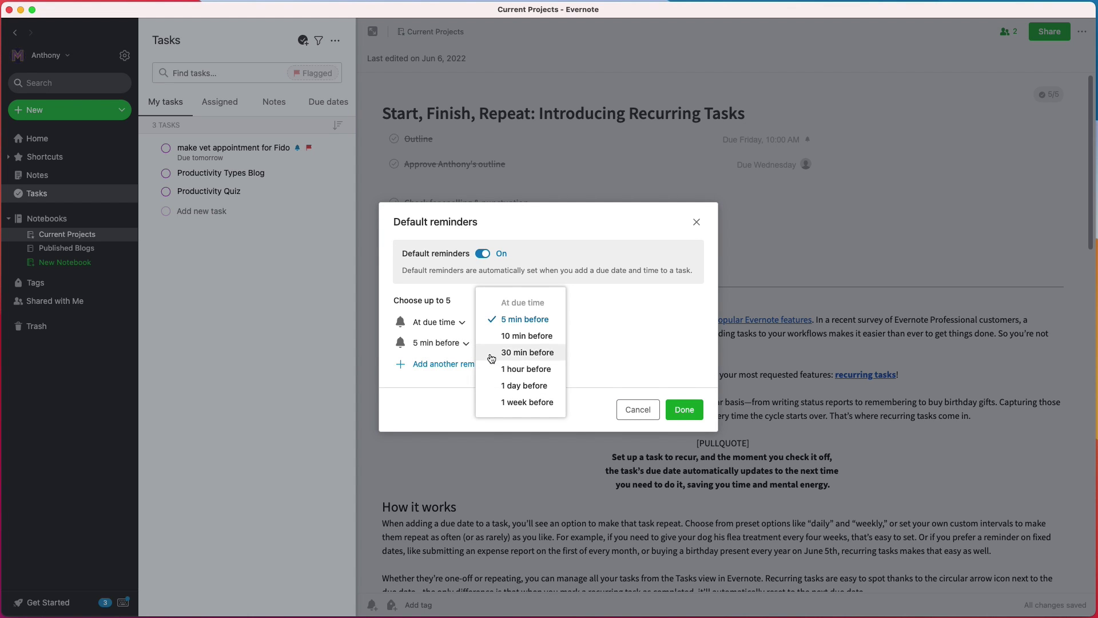
left_click(497, 384)
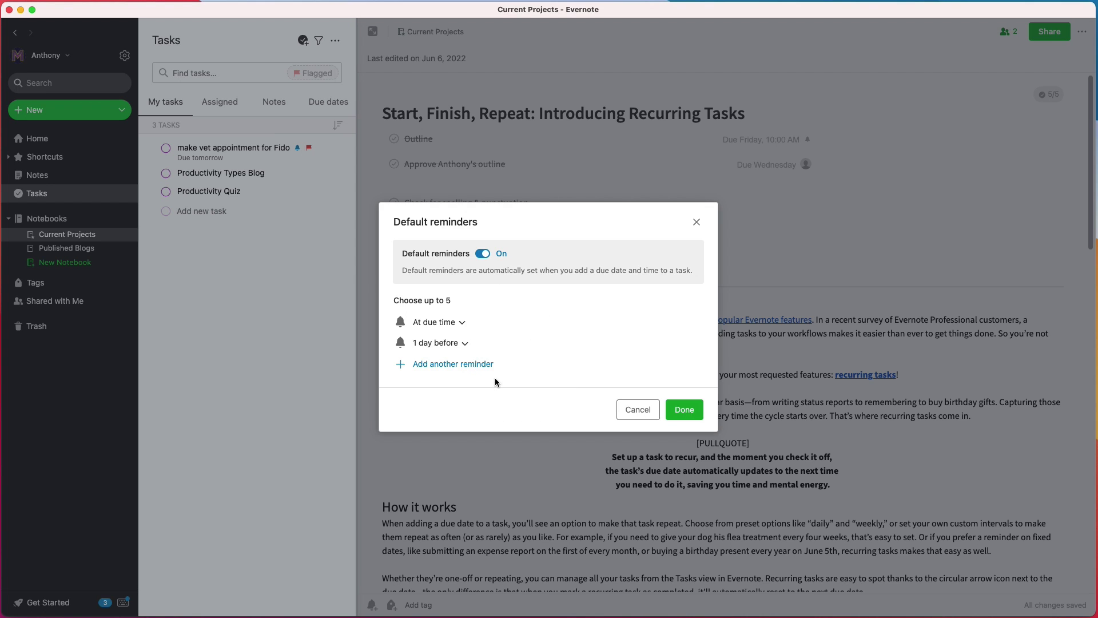
left_click(460, 322)
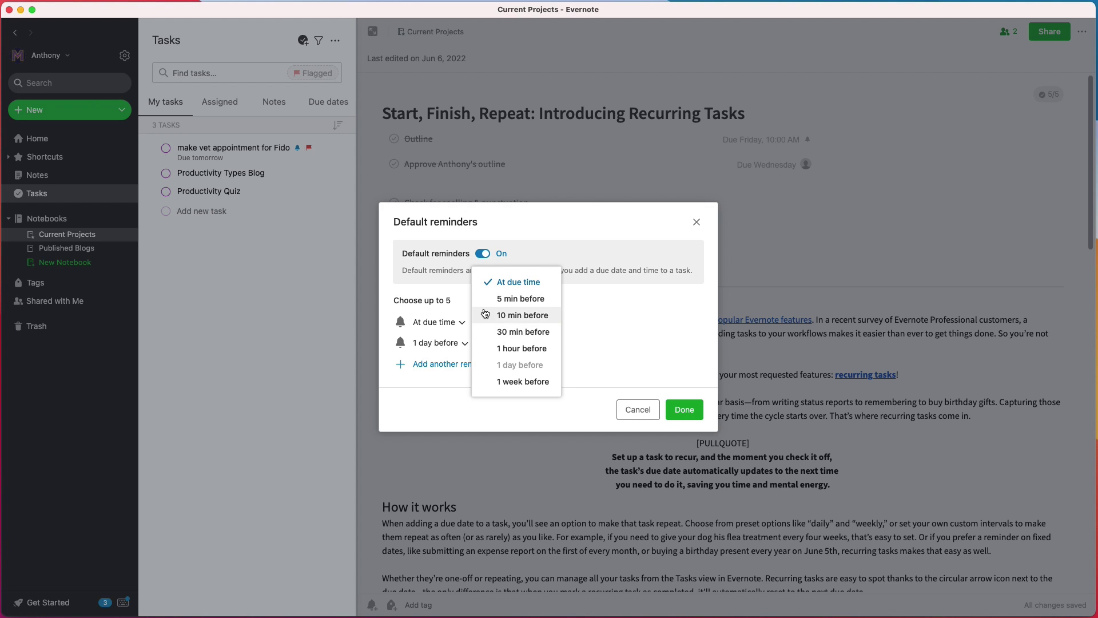
left_click(486, 332)
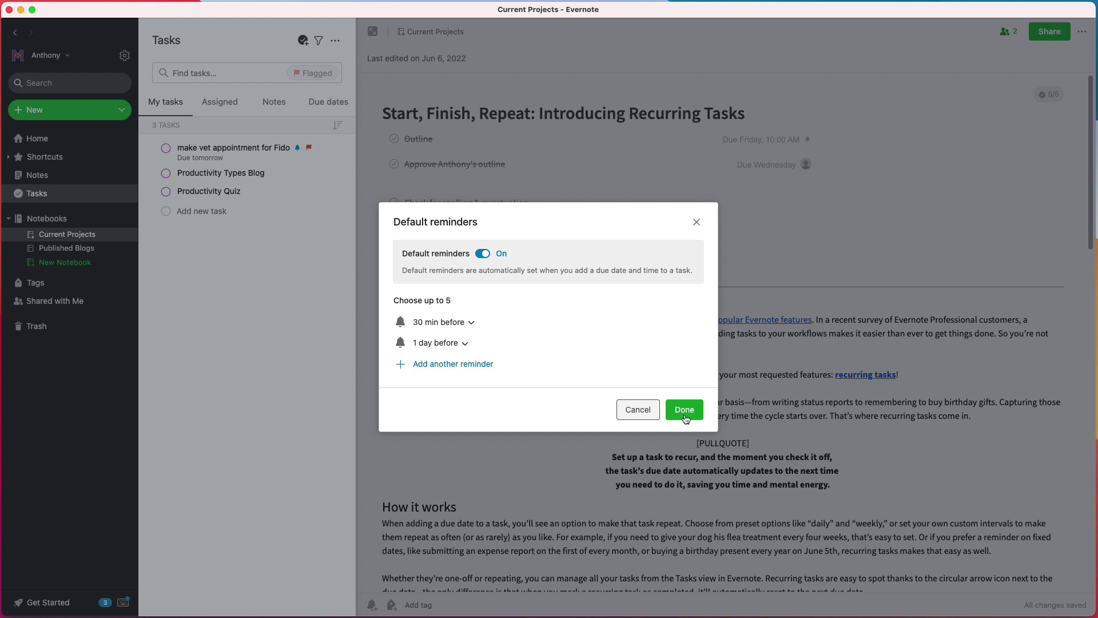
left_click(693, 413)
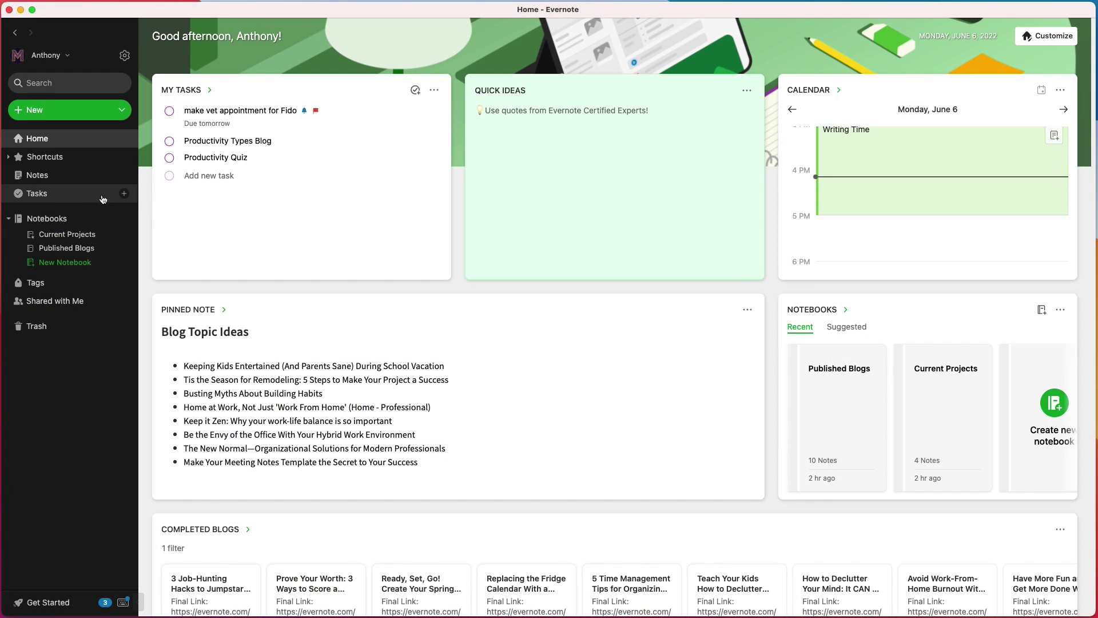
Start a new task titled 'Publish Recurring Tasks Blog!' in the Recurring Tasks note
left_click(56, 194)
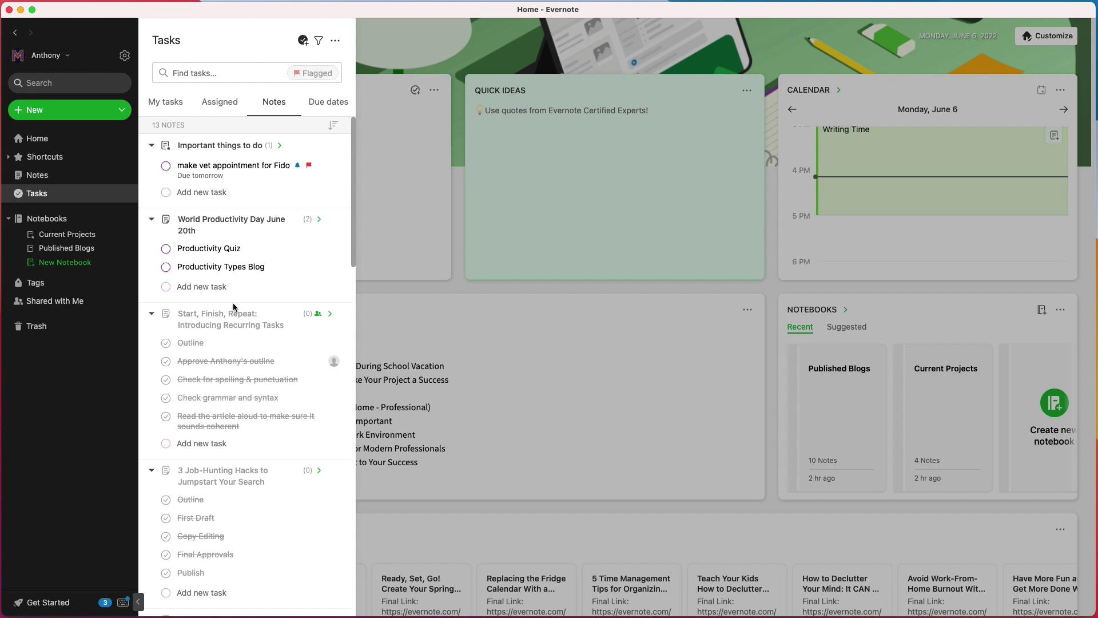
left_click(213, 448)
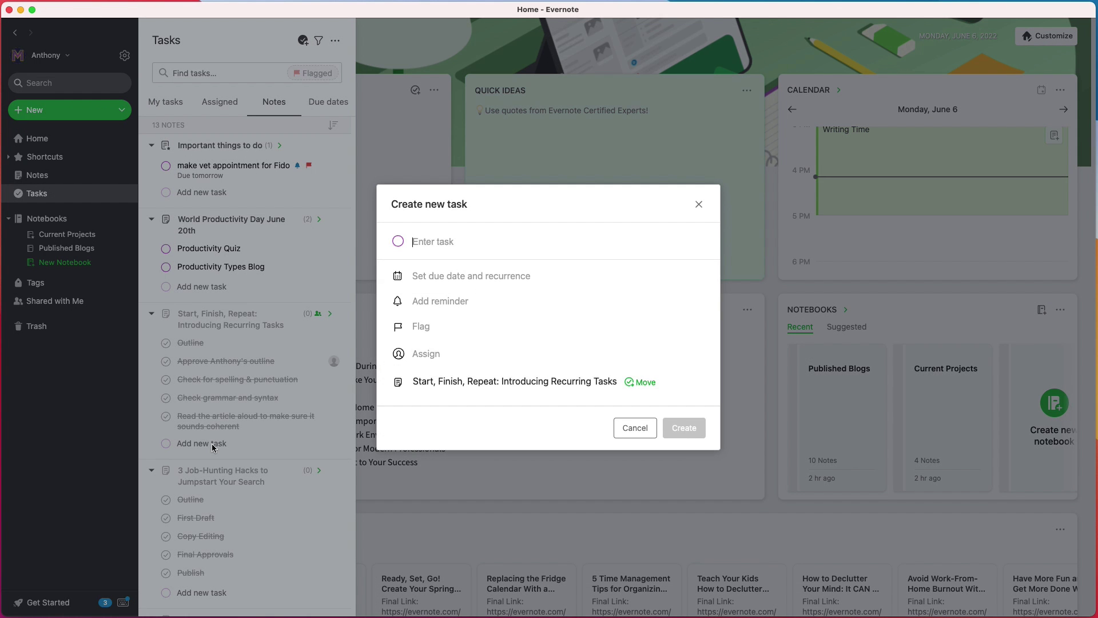
type("Publi")
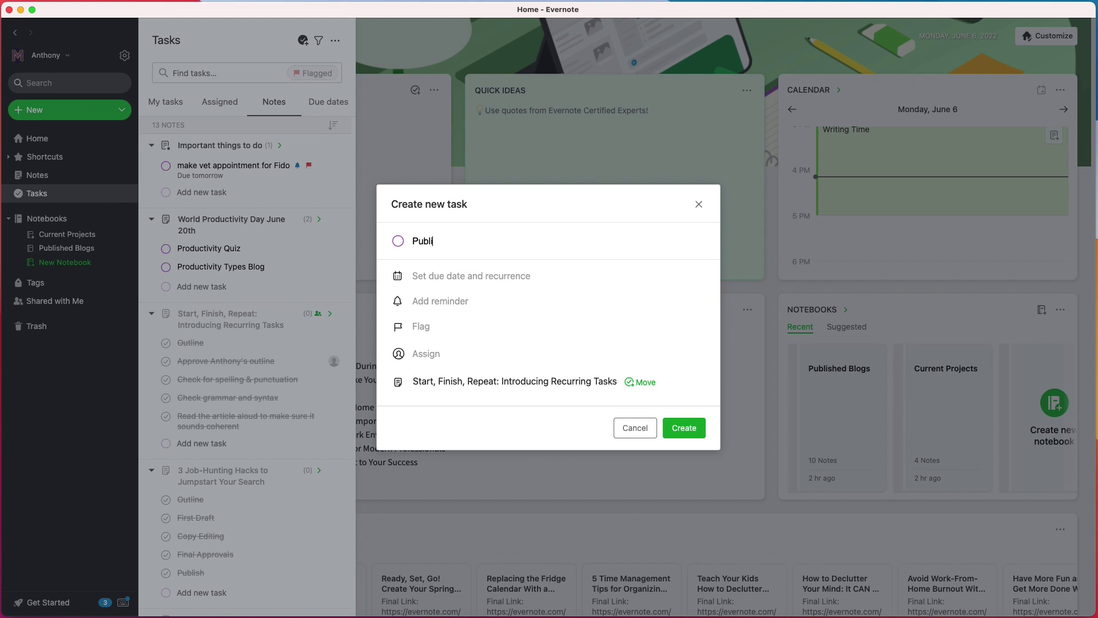
type("sh Recurring TAsks Blog!")
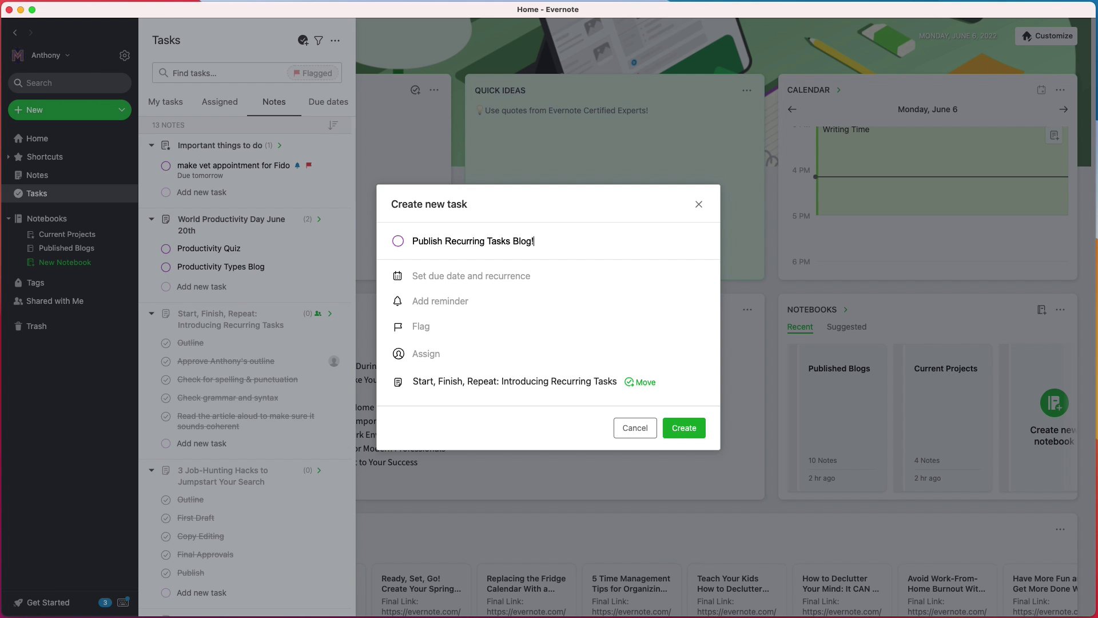
Set the task due Jun 22 at 9:00 AM, flag it, and create it
left_click(430, 277)
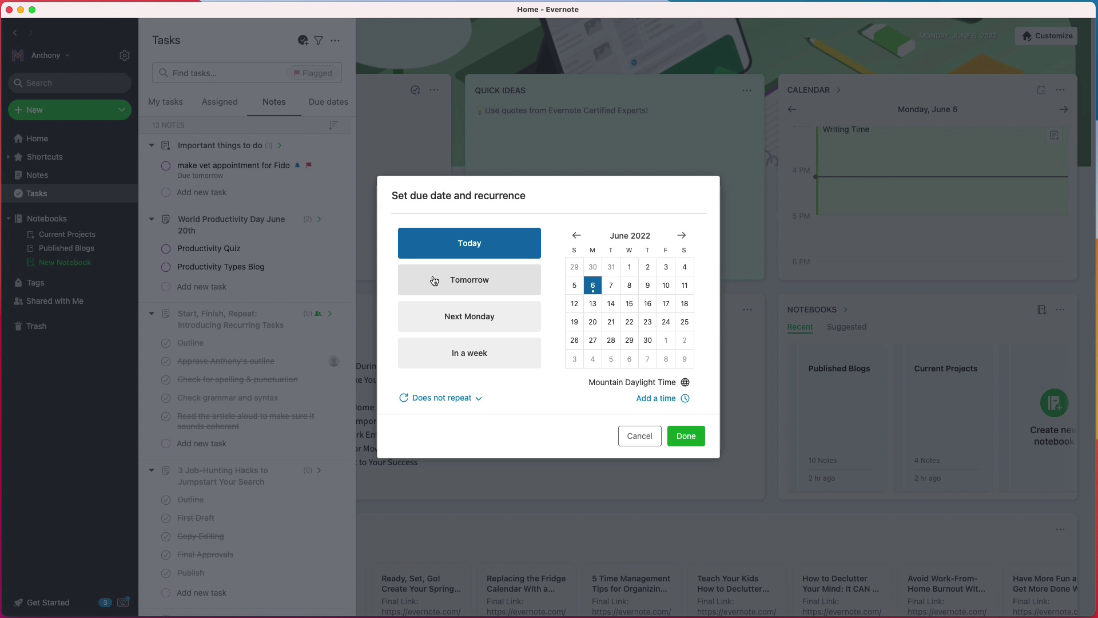
left_click(628, 322)
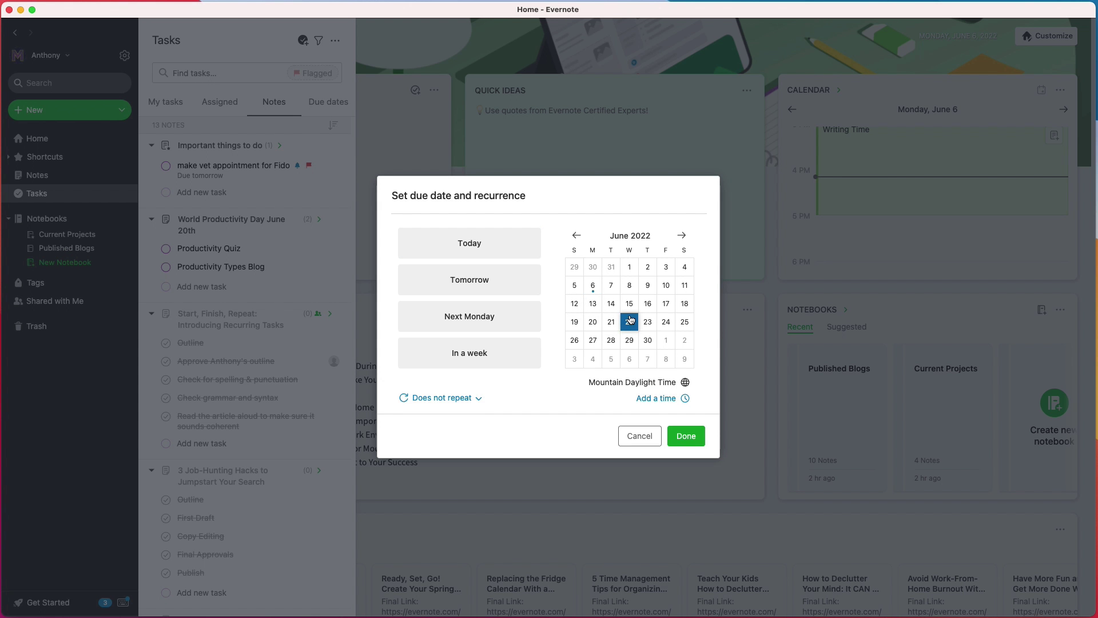
left_click(656, 398)
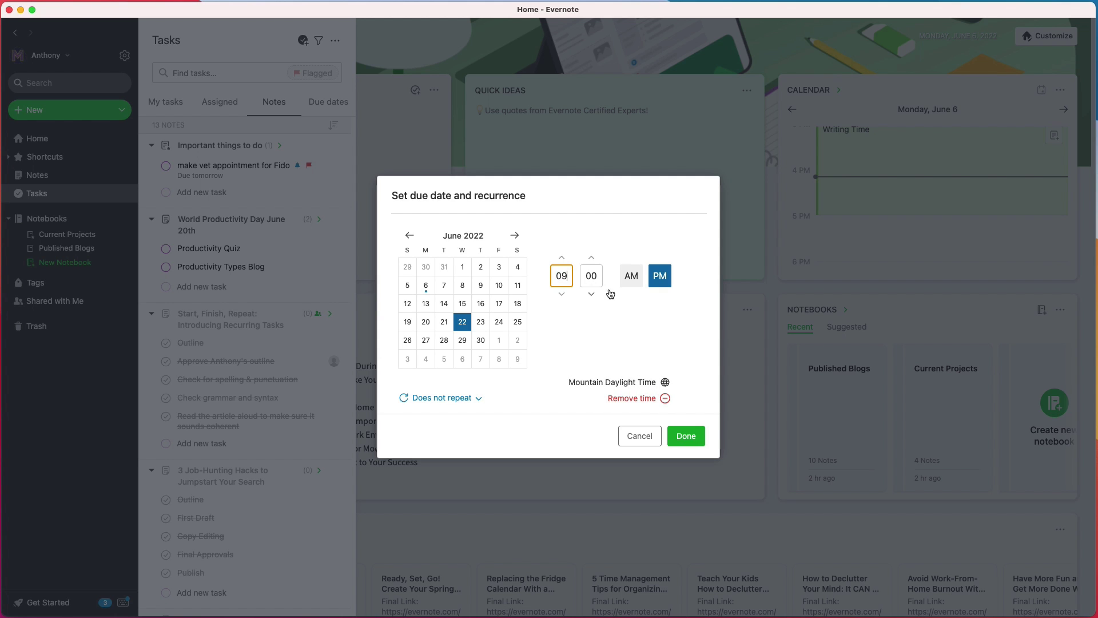
left_click(633, 282)
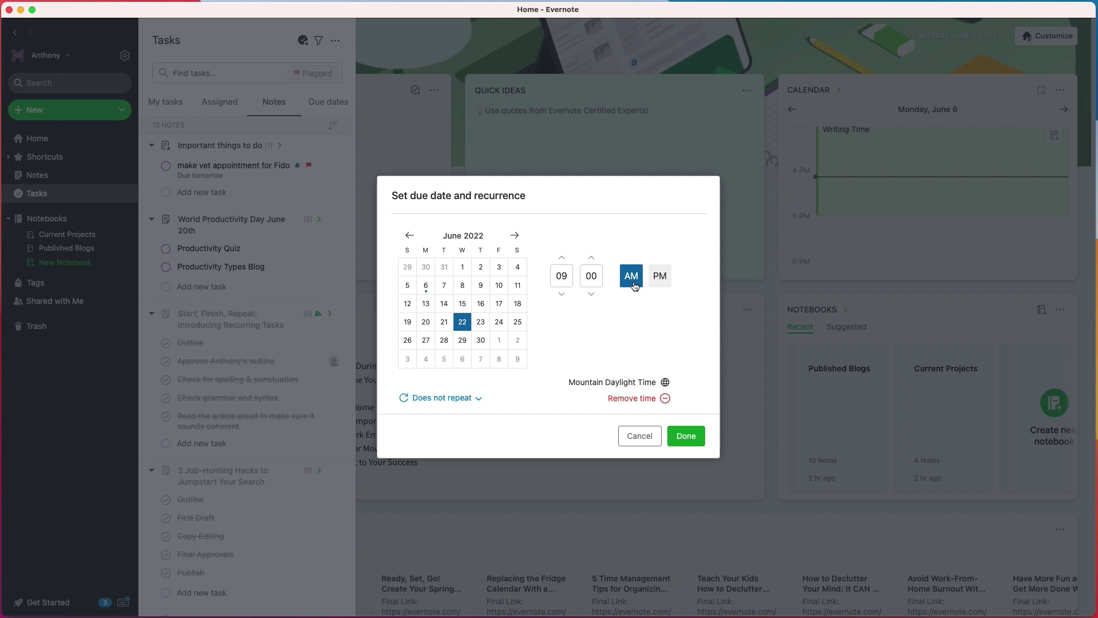
left_click(685, 437)
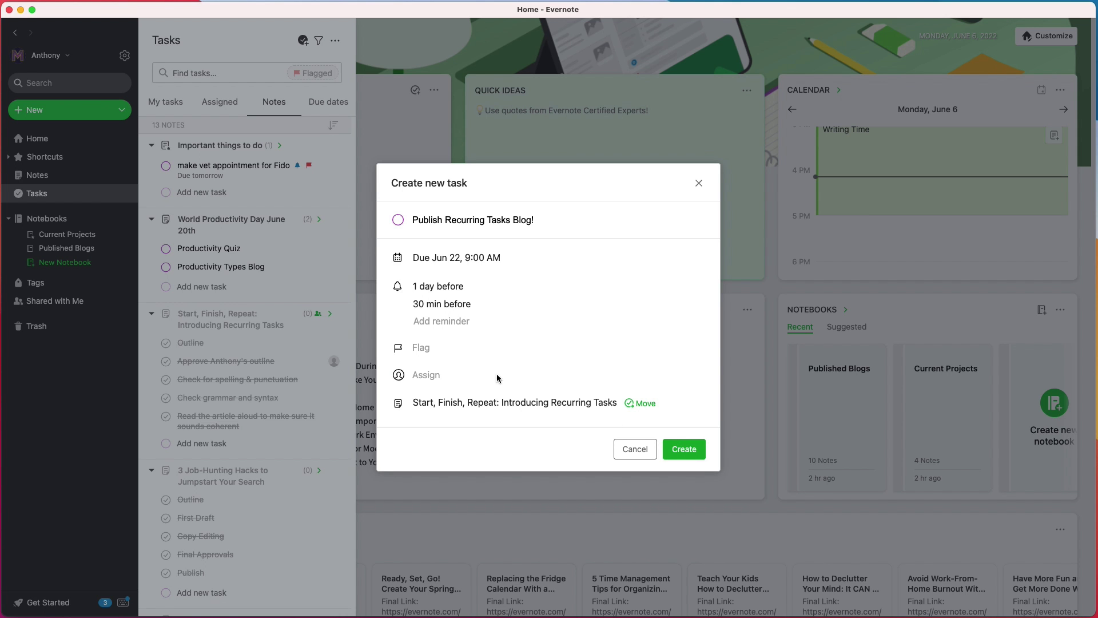
left_click(424, 352)
left_click(685, 450)
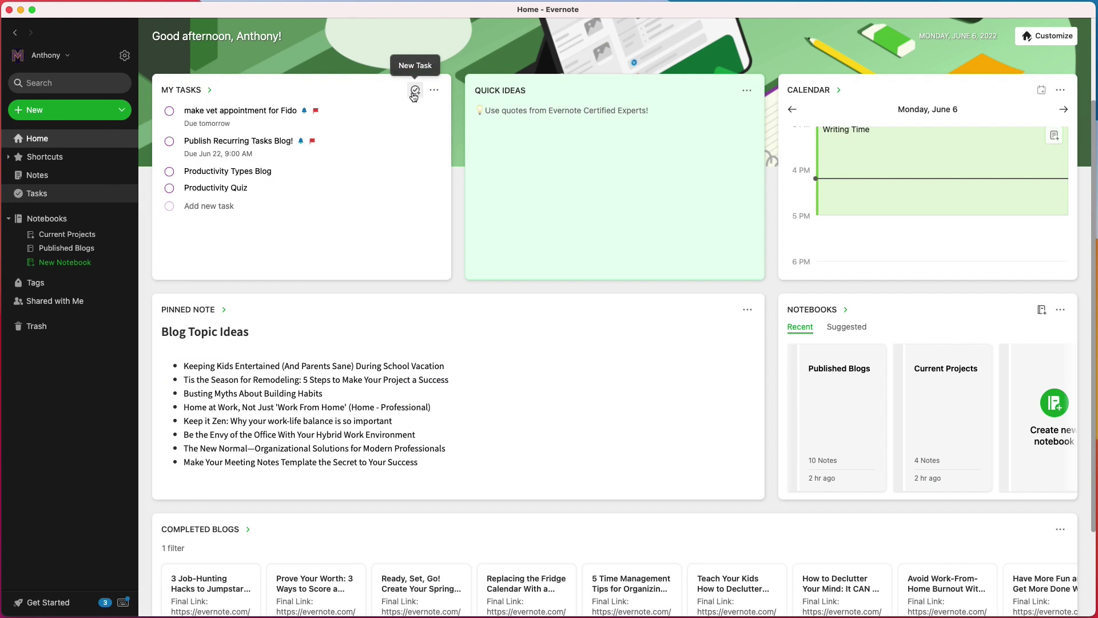
Start the task 'Come up with new blog ideas' due June 10 at 3:00 PM
left_click(415, 91)
type("Com")
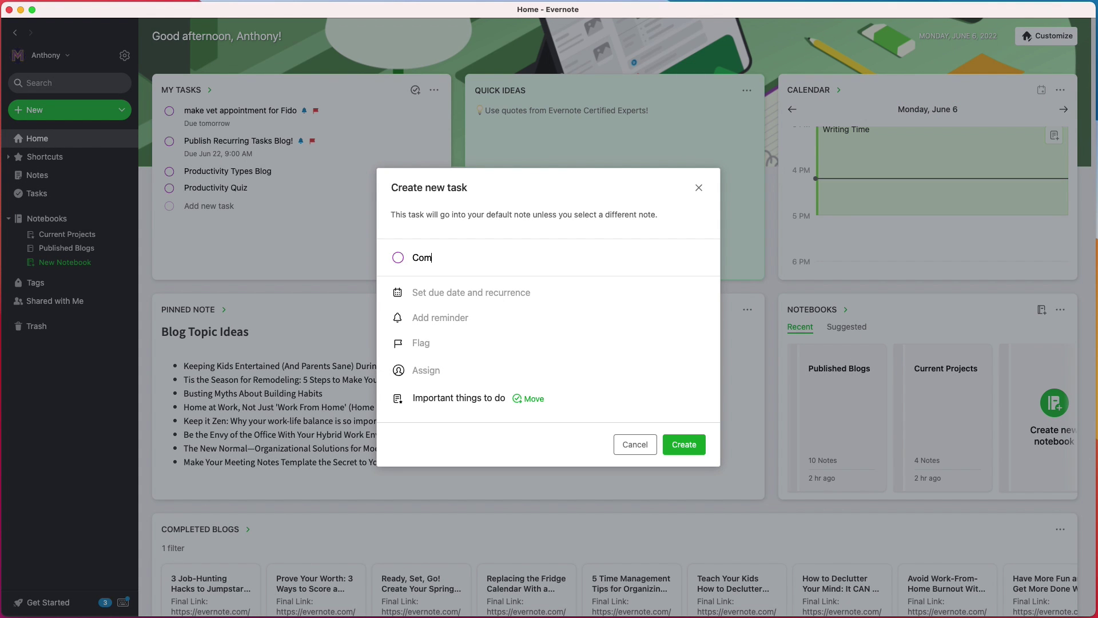
type("e up with new blog ideas")
left_click(449, 298)
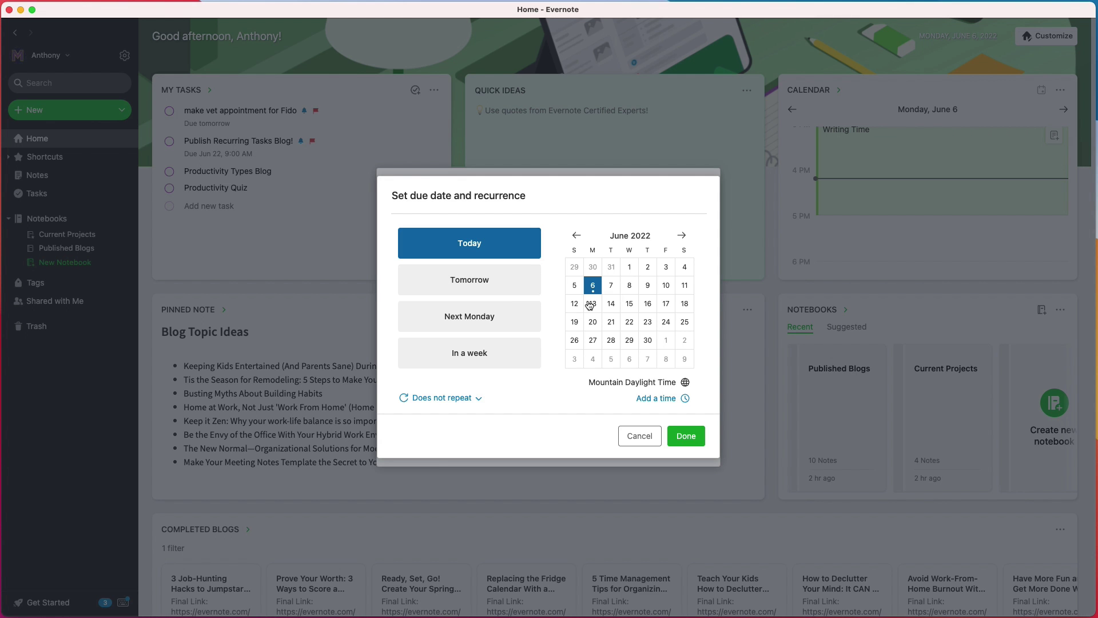
left_click(666, 285)
left_click(656, 398)
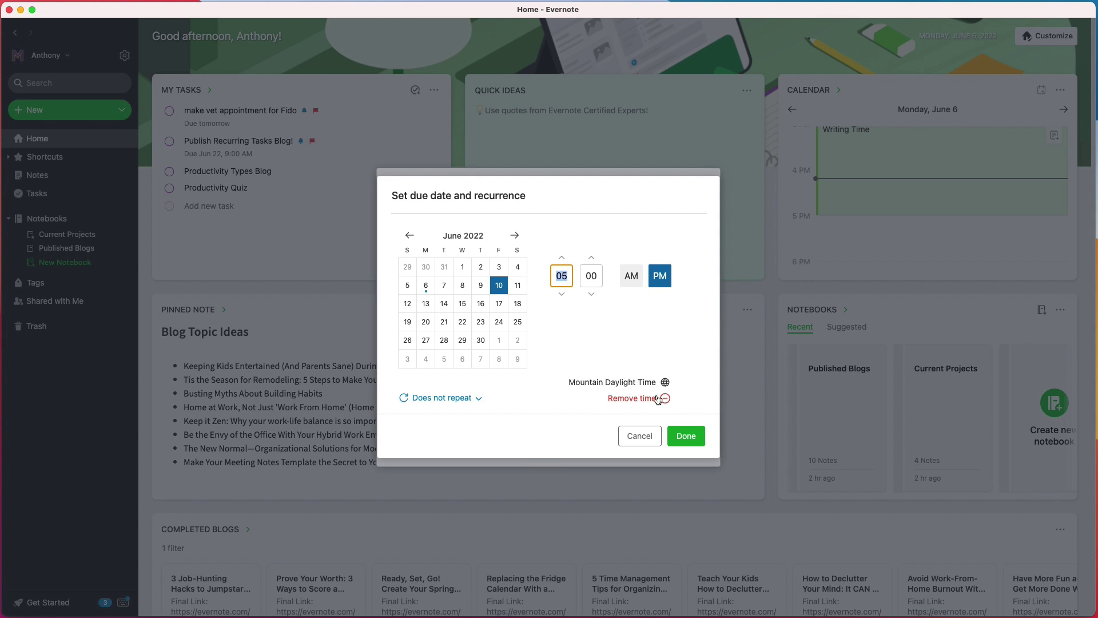
left_click(564, 296)
left_click(565, 298)
Make the task repeat weekly on Friday and create it
left_click(467, 399)
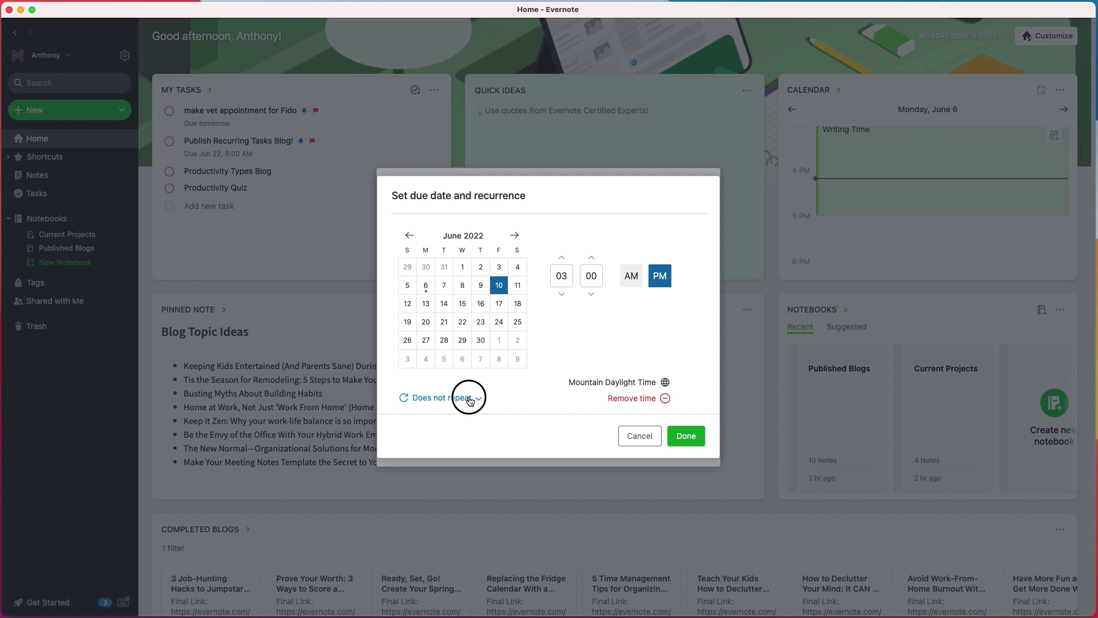
left_click(497, 479)
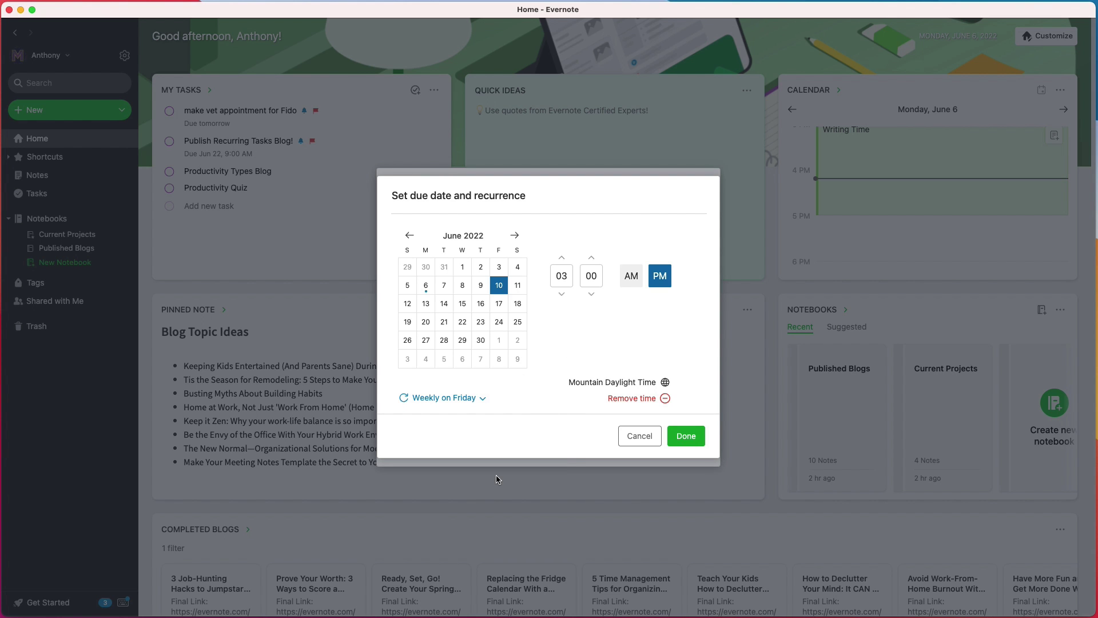
left_click(687, 437)
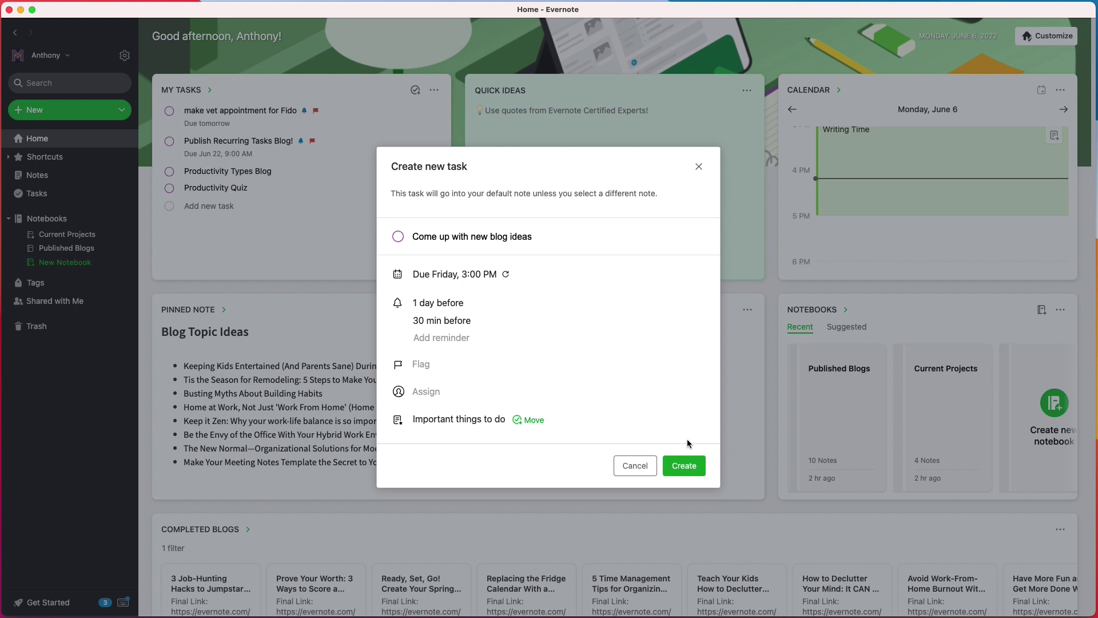
left_click(686, 463)
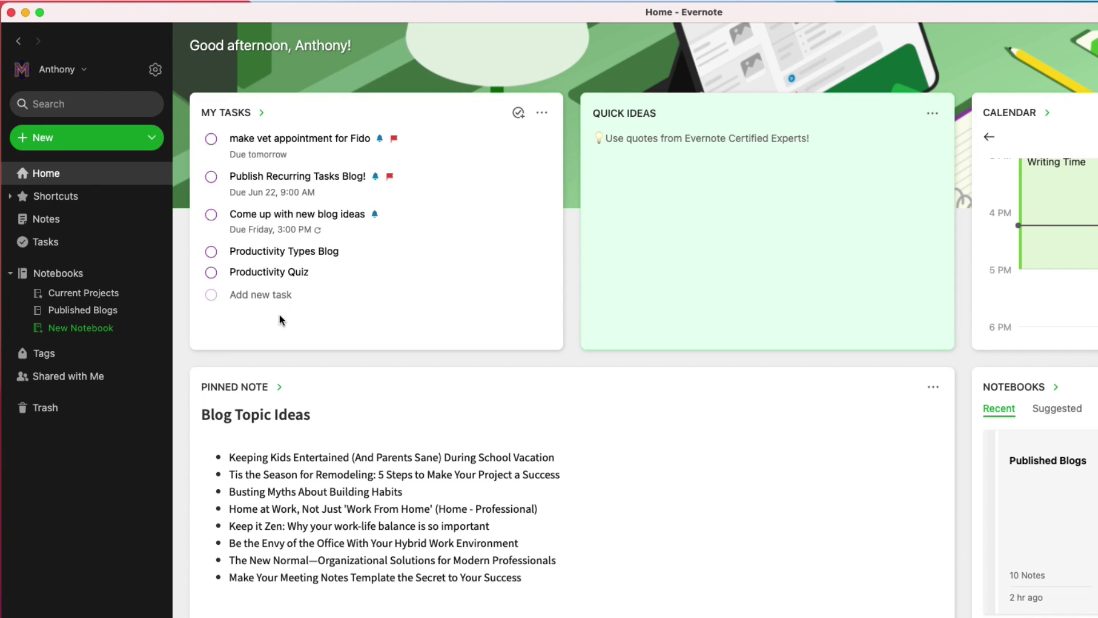
Tick off Productivity Types Blog, create a 'Submit Expenses' task, then note the Recurring Tasks Check In event
left_click(212, 252)
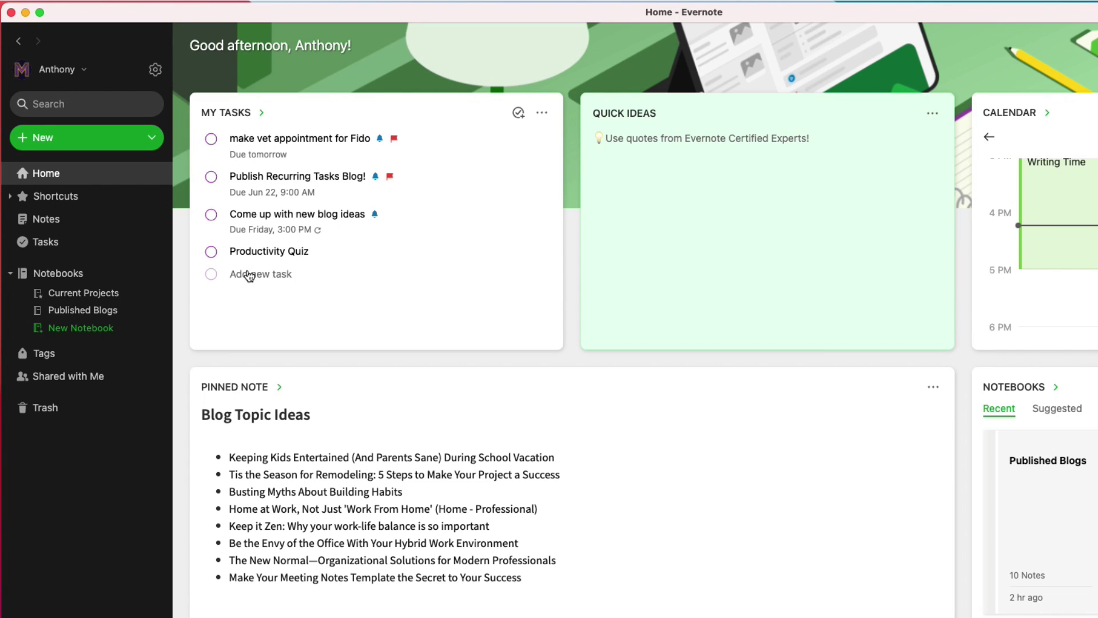
left_click(247, 274)
type("Submit E")
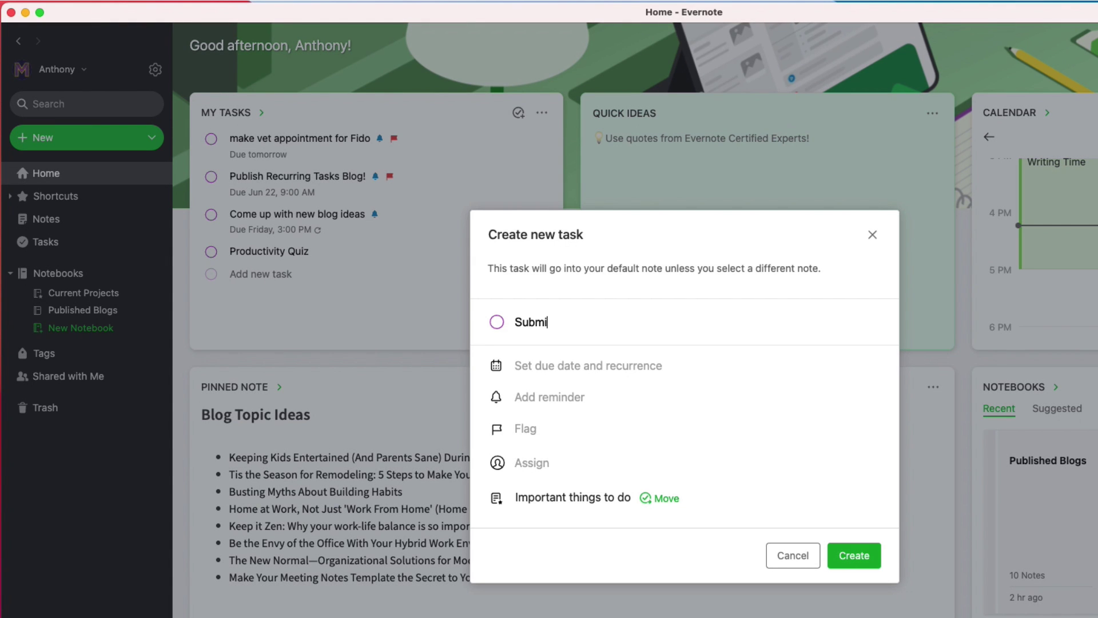
type("xpenses")
left_click(856, 555)
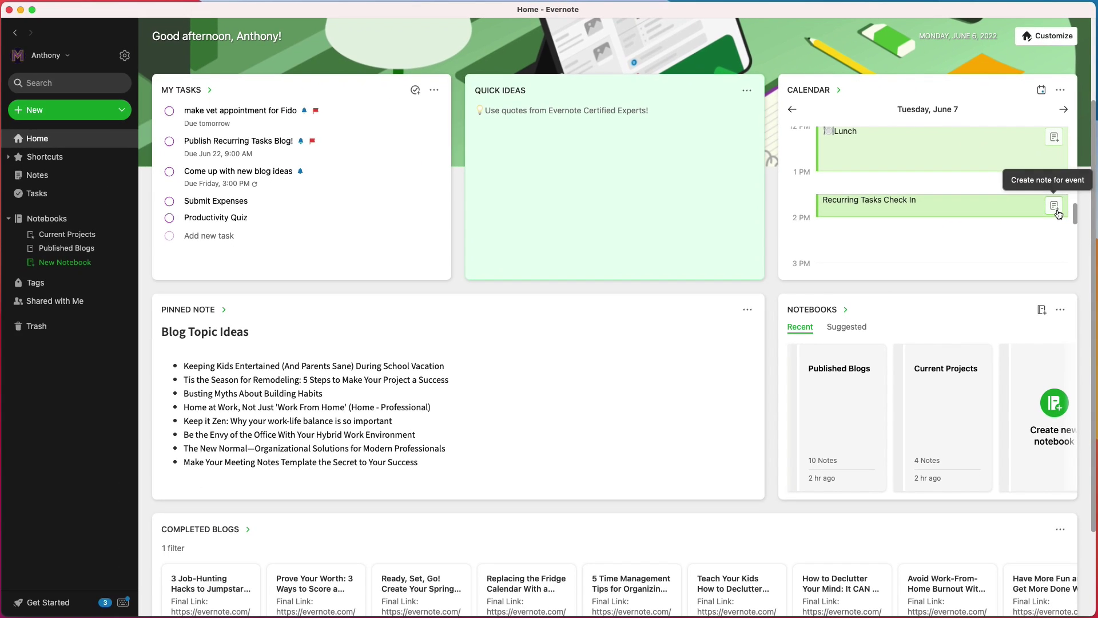
left_click(1043, 257)
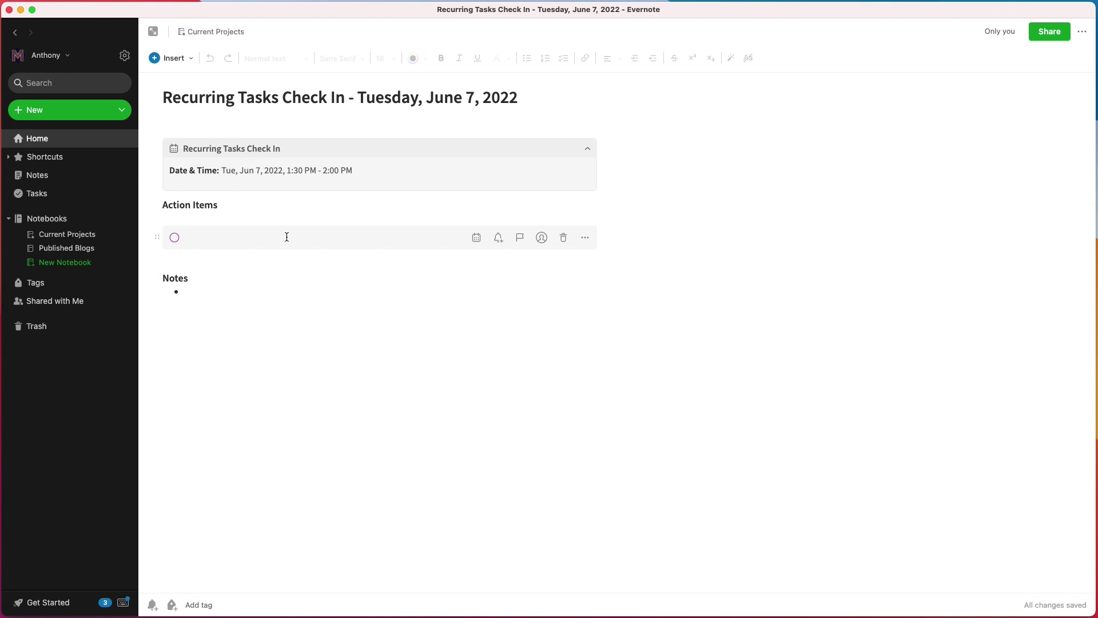